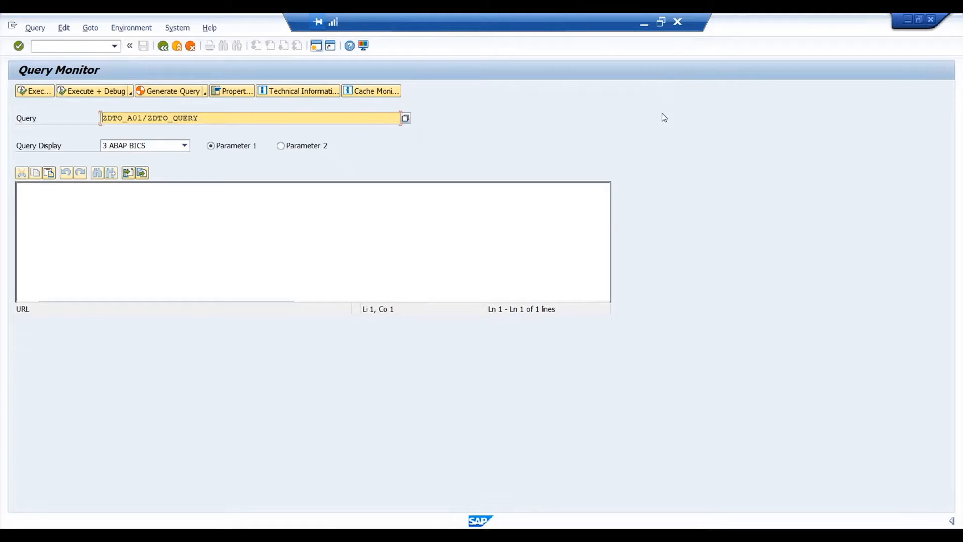
- Switch to SAP HANA Studio and examine the tiering and partition settings of ZDTO_A01 and the runtime information of table /BIC/AZDTO_A012
{"action": "left_click", "coordinate": [464, 534]}
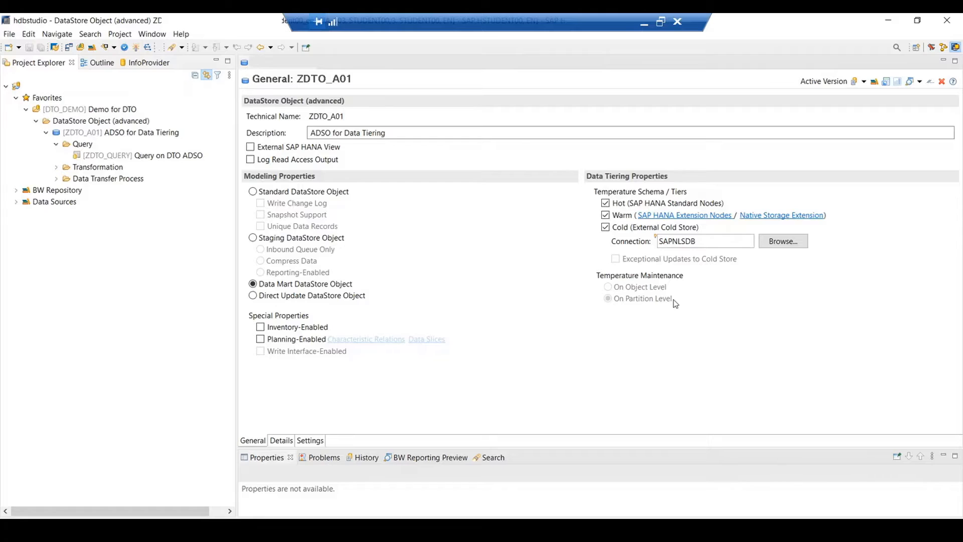
{"action": "left_click", "coordinate": [319, 445]}
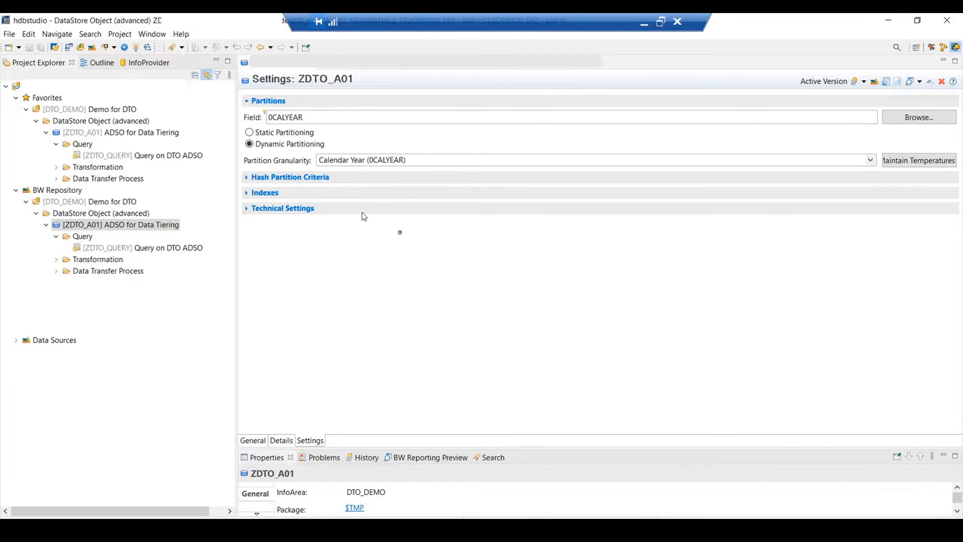
{"action": "left_click", "coordinate": [375, 66]}
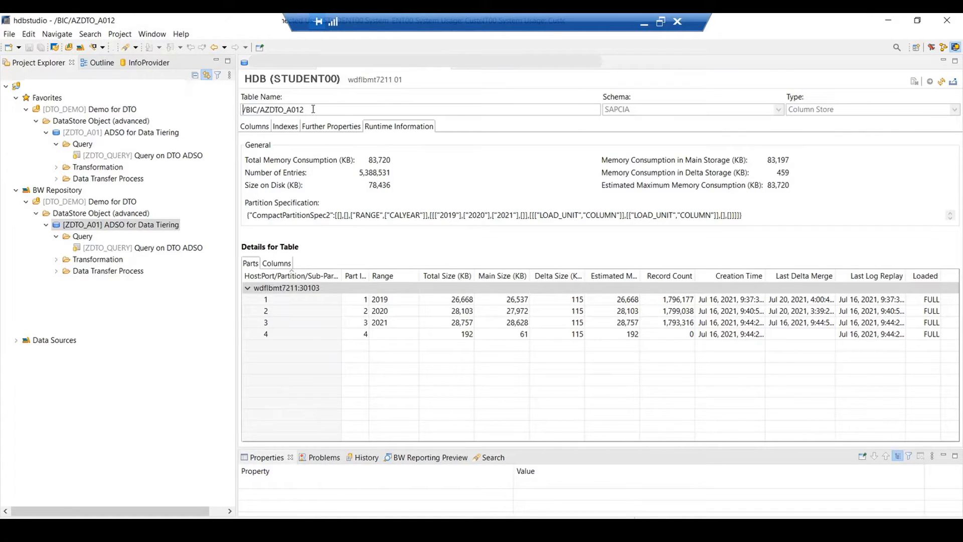
{"action": "mouse_move", "coordinate": [313, 109]}
{"action": "left_mouse_down"}
{"action": "mouse_move", "coordinate": [272, 110]}
{"action": "mouse_move", "coordinate": [301, 110]}
{"action": "left_mouse_up"}
{"action": "left_click", "coordinate": [268, 66]}
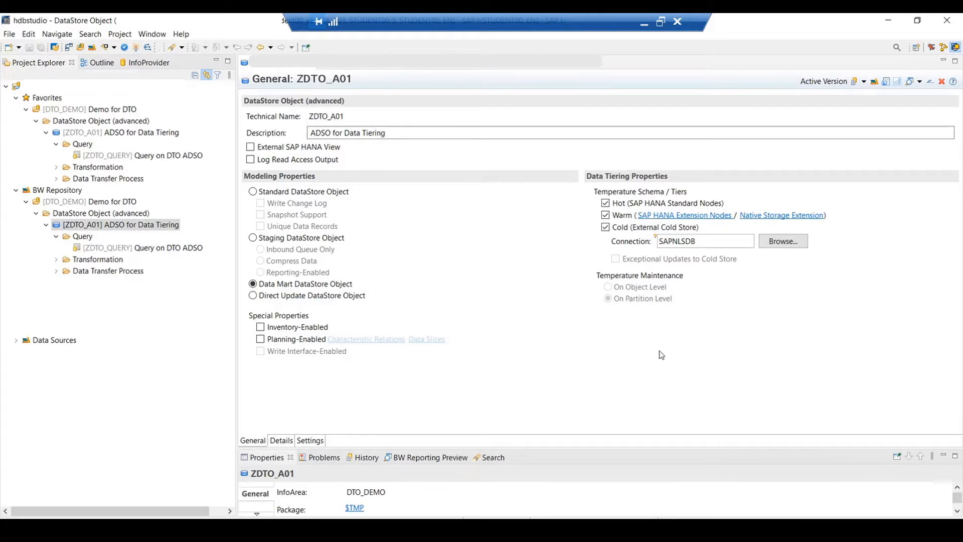
- Switch to the Manage Data Tiering web app and open the partition list of ZDTO_A01
{"action": "left_click", "coordinate": [371, 529]}
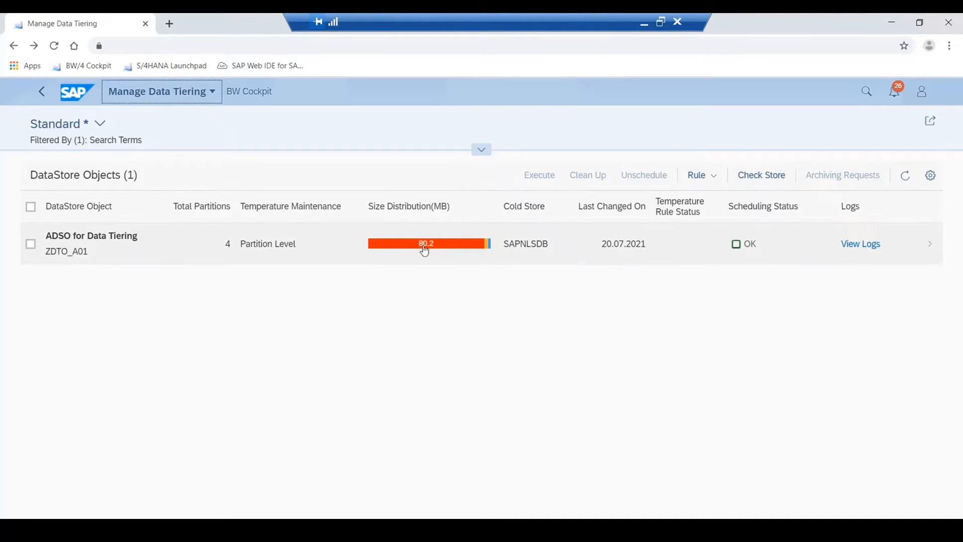
{"action": "mouse_move", "coordinate": [423, 246]}
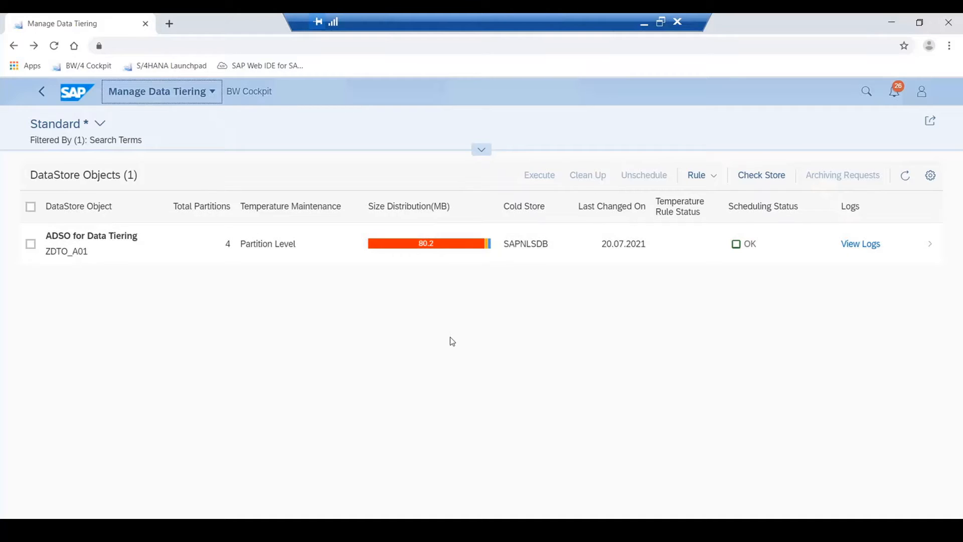
{"action": "left_click", "coordinate": [426, 245]}
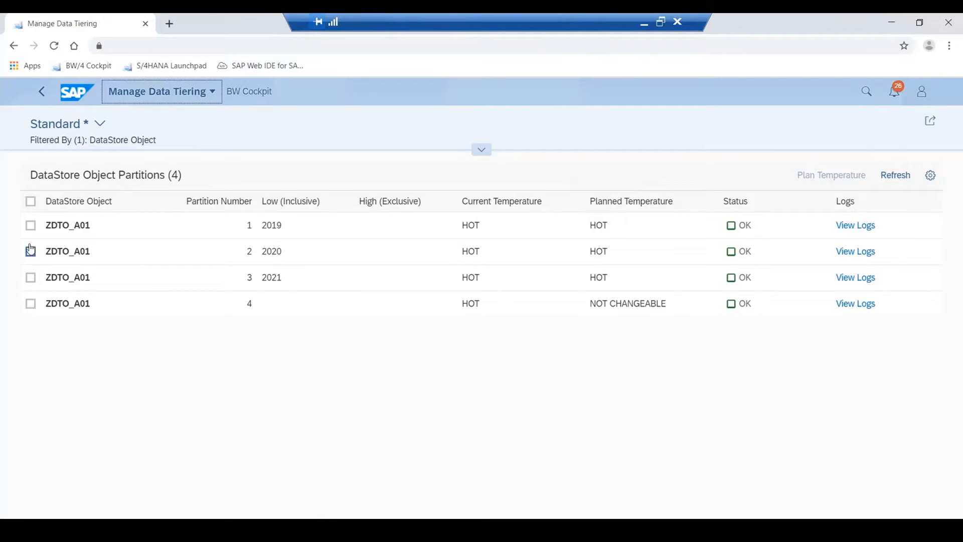
- Plan the temperature of the 2019 partition of ZDTO_A01 as COLD and check its current and planned temperatures
{"action": "left_click", "coordinate": [30, 225]}
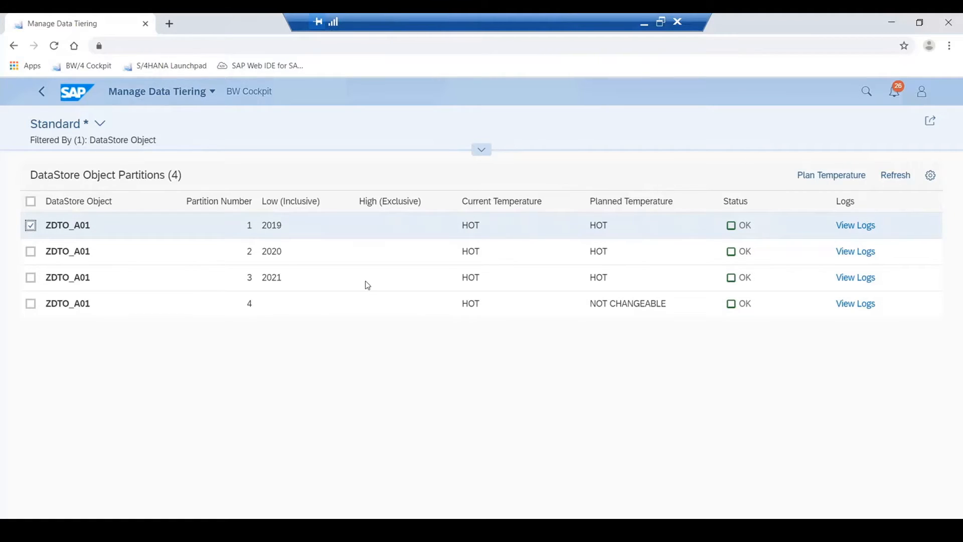
{"action": "left_click", "coordinate": [830, 178]}
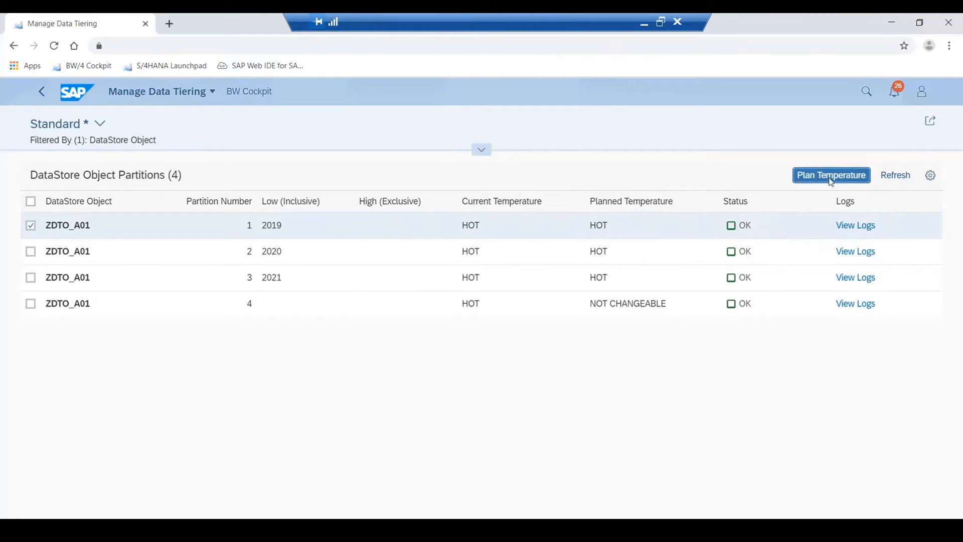
{"action": "left_click", "coordinate": [572, 284]}
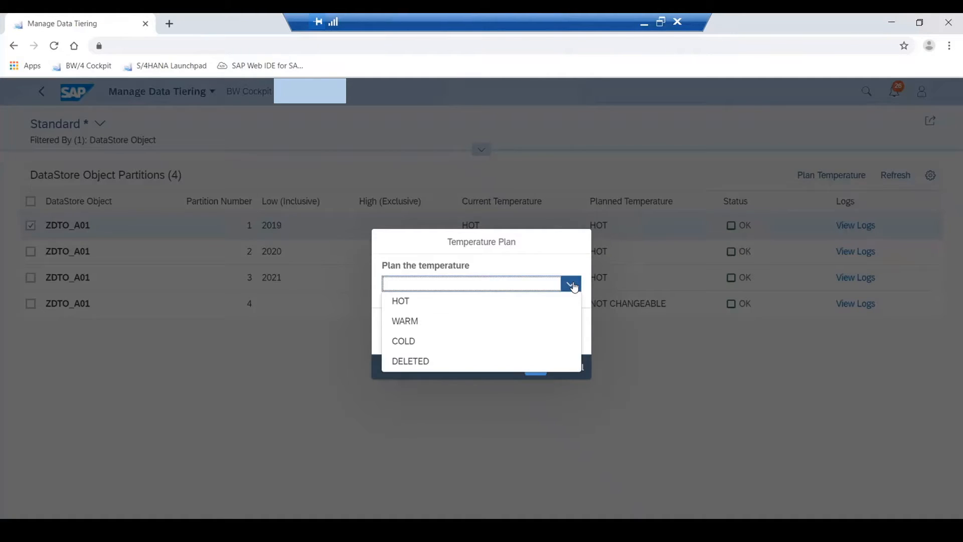
{"action": "left_click", "coordinate": [451, 347]}
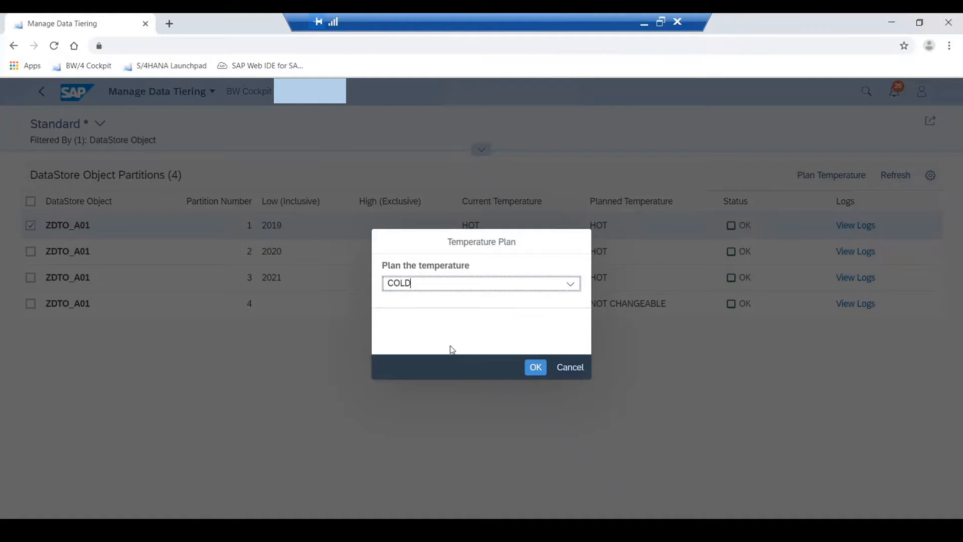
{"action": "left_click", "coordinate": [535, 367]}
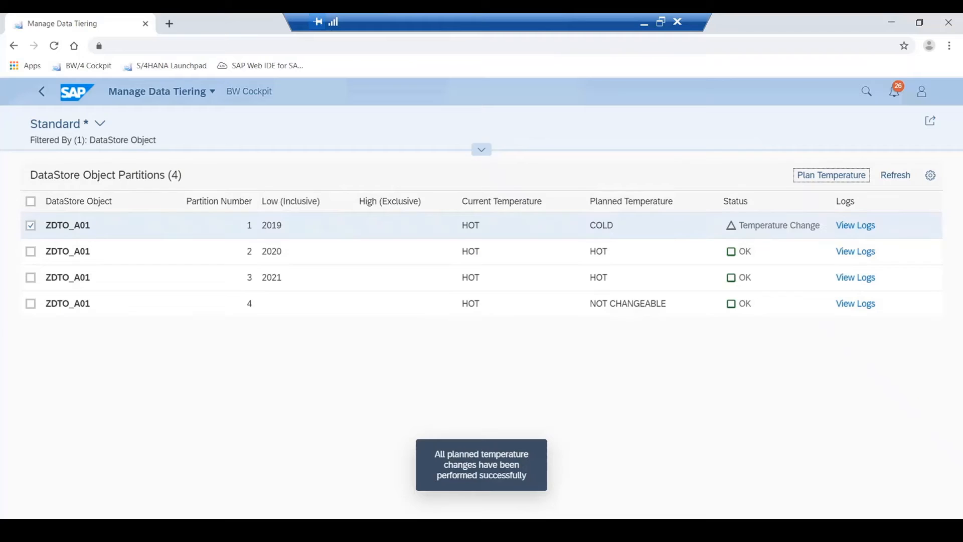
{"action": "double_click", "coordinate": [478, 224]}
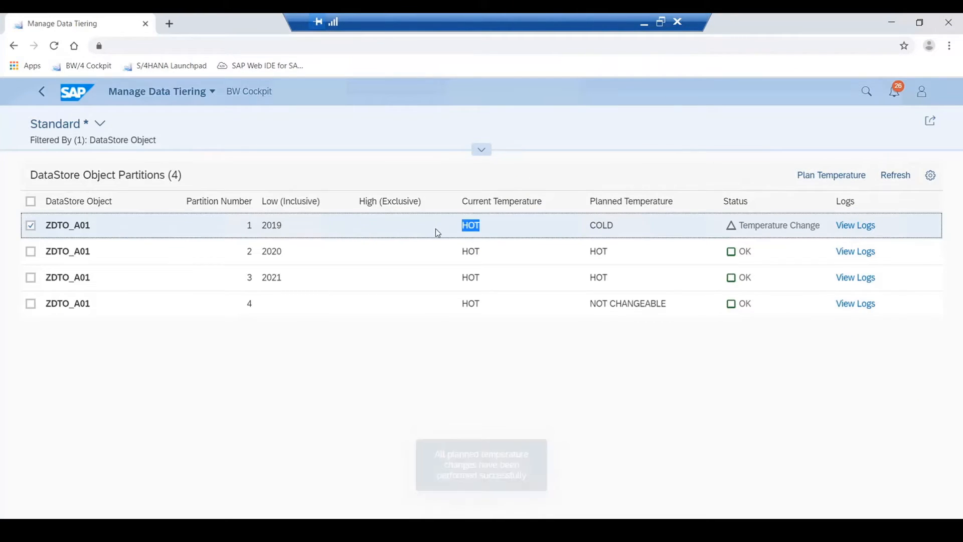
{"action": "double_click", "coordinate": [612, 226]}
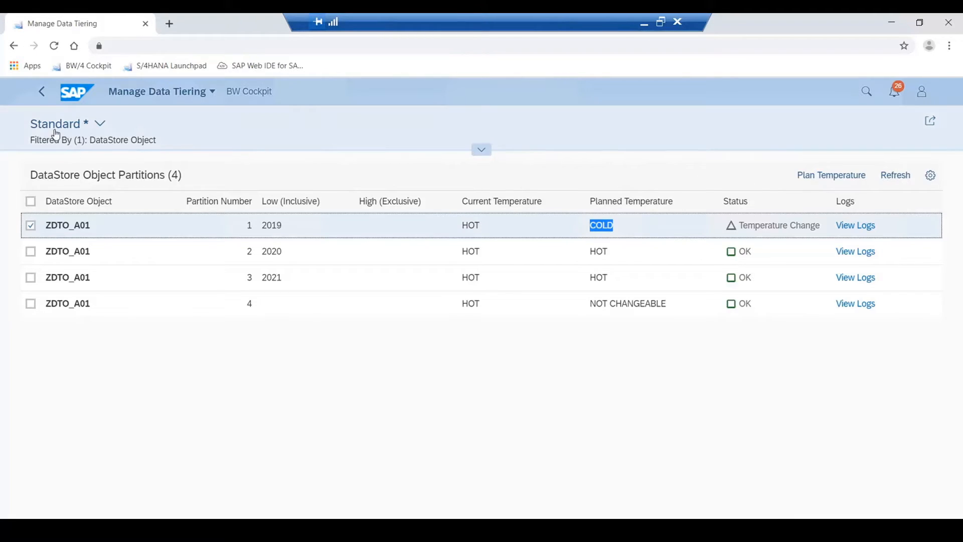
- Return to the DataStore object list, execute an immediate adjustment job for ZDTO_A01, and refresh the list
{"action": "left_click", "coordinate": [42, 91]}
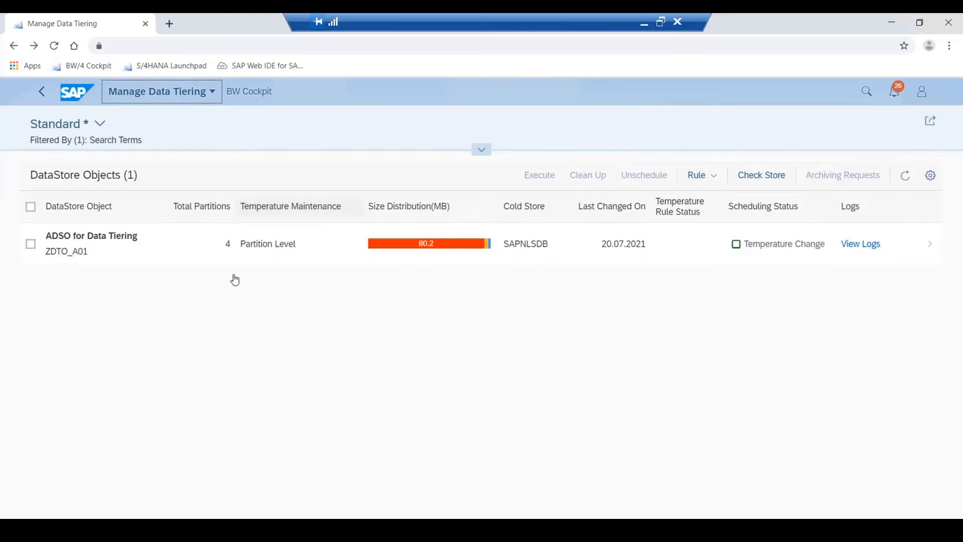
{"action": "left_click", "coordinate": [32, 243]}
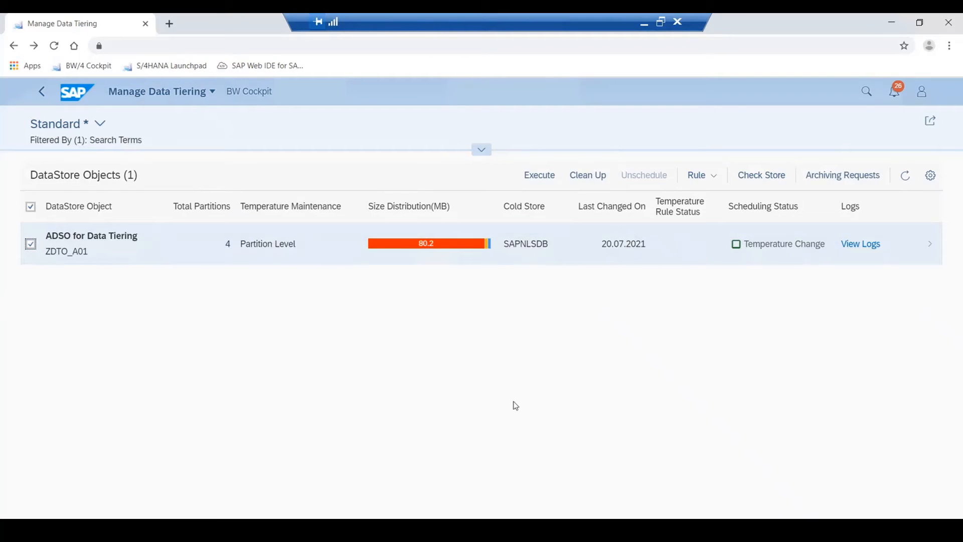
{"action": "left_click", "coordinate": [537, 177]}
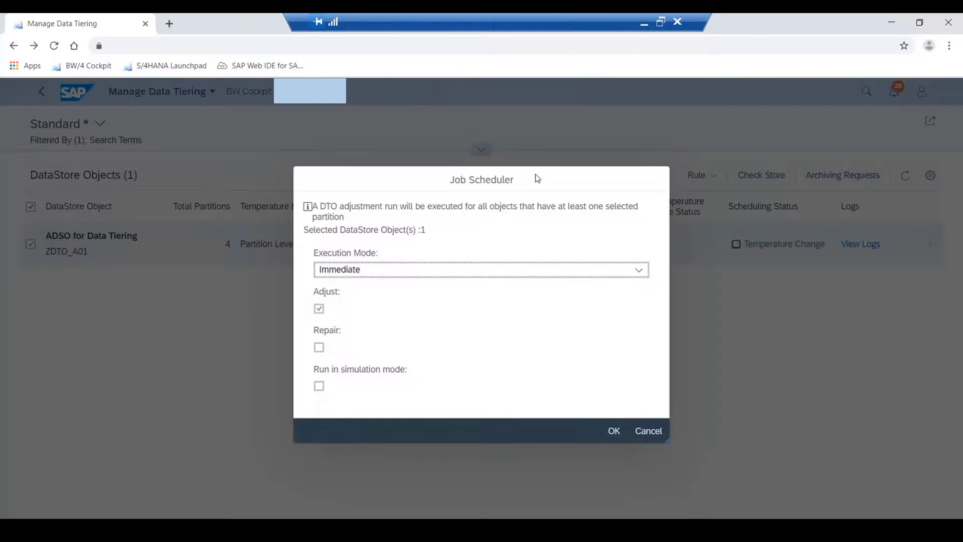
{"action": "left_click", "coordinate": [618, 433]}
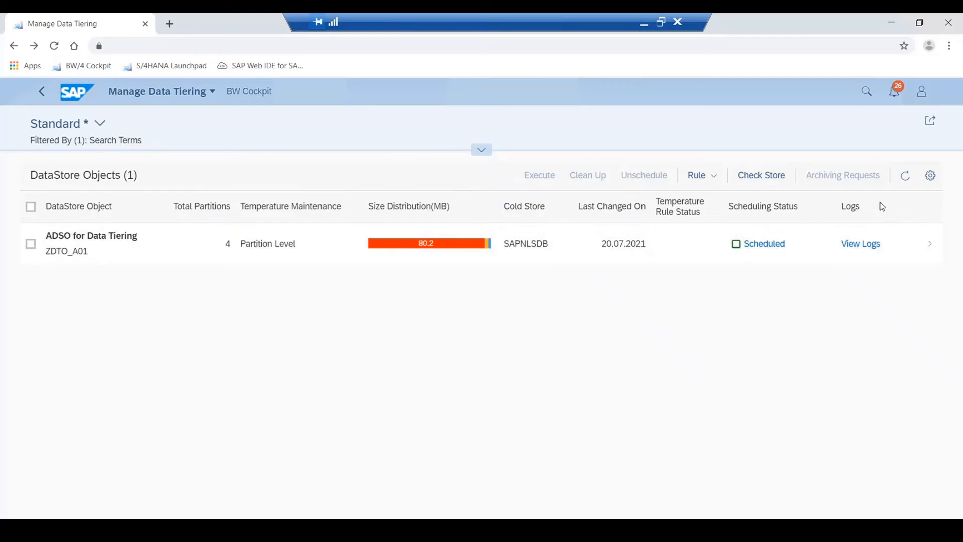
{"action": "left_click", "coordinate": [905, 175]}
- Switch to ZDTO_QUERY in SAP HANA Studio, choose Do Not Read Cold Store for Cold Store (Near-Line) Access, and save
{"action": "left_click", "coordinate": [501, 484]}
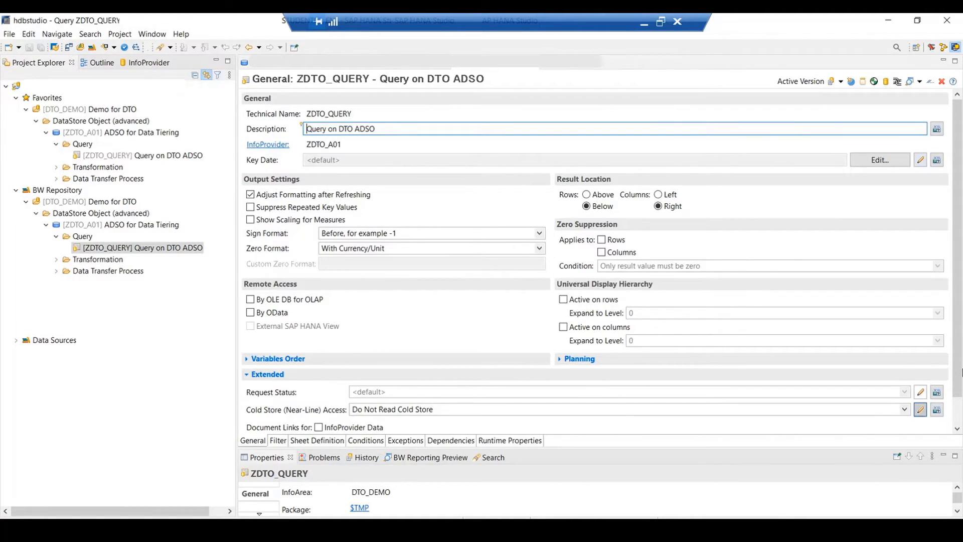
{"action": "left_click_drag", "start_coordinate": [957, 372], "coordinate": [957, 403]}
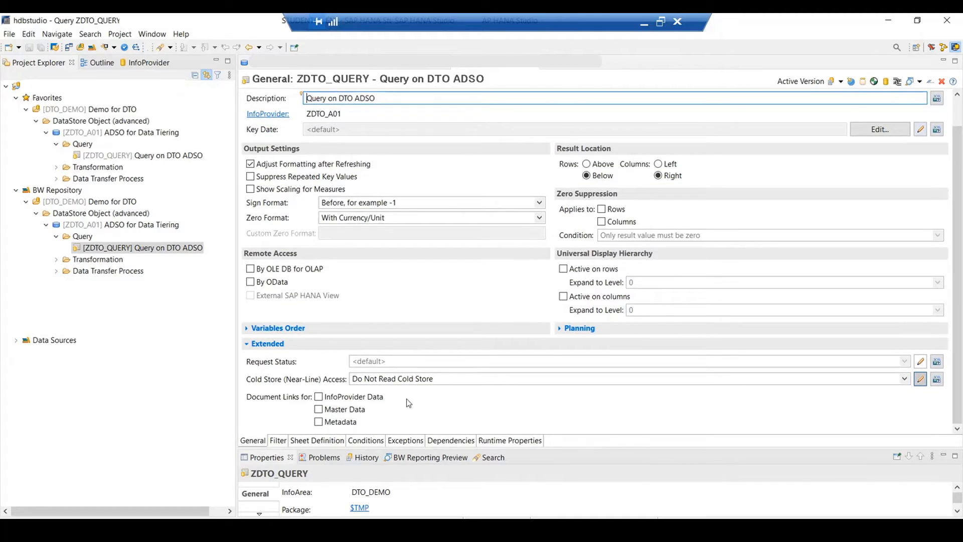
{"action": "left_click", "coordinate": [440, 377]}
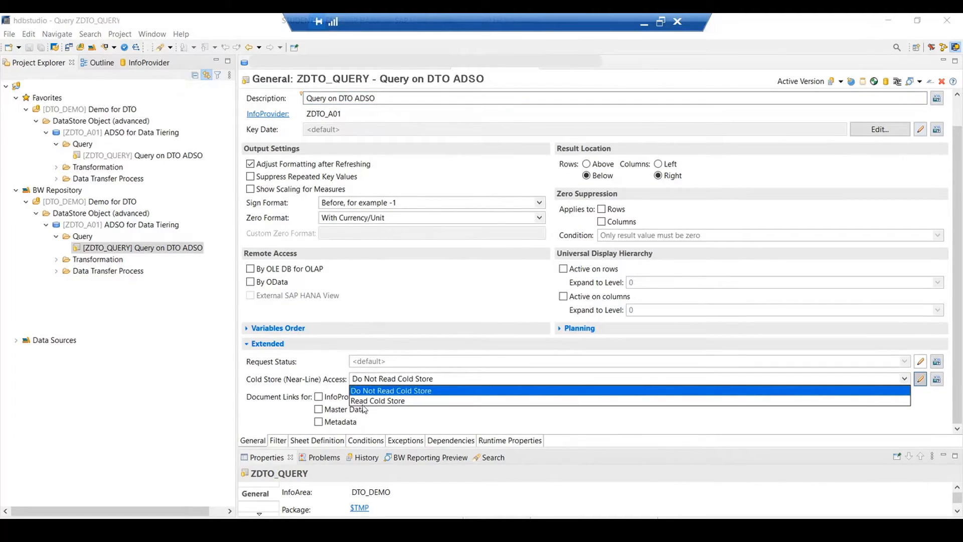
{"action": "left_click", "coordinate": [410, 395]}
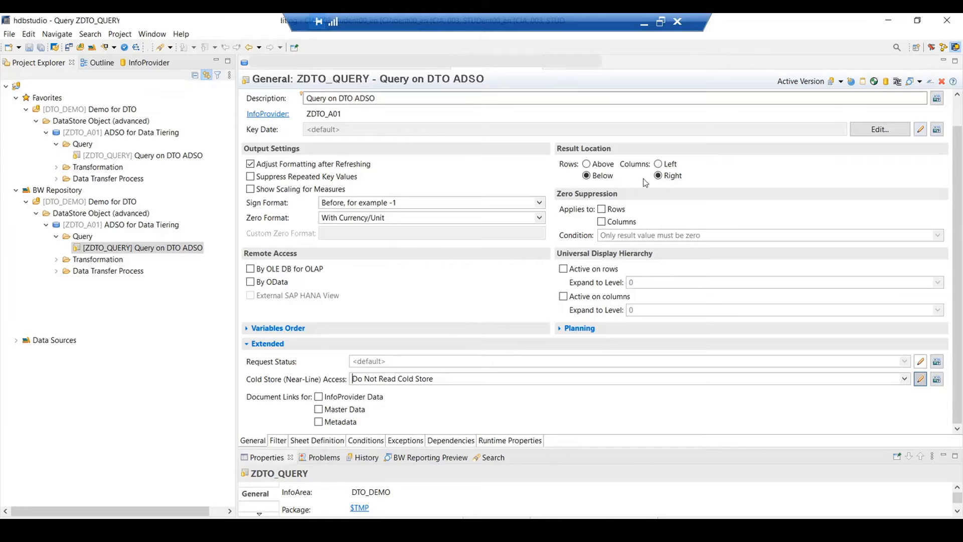
{"action": "left_click", "coordinate": [41, 48]}
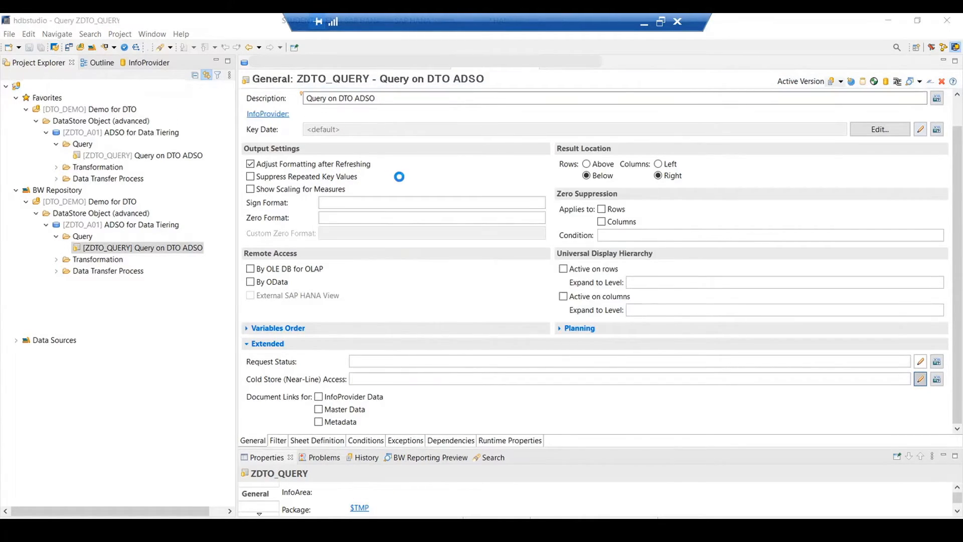
- Examine the Calendar Year filter variable of ZDTO_QUERY and the key figures in its sheet definition
{"action": "left_click", "coordinate": [316, 441]}
{"action": "left_click", "coordinate": [278, 440]}
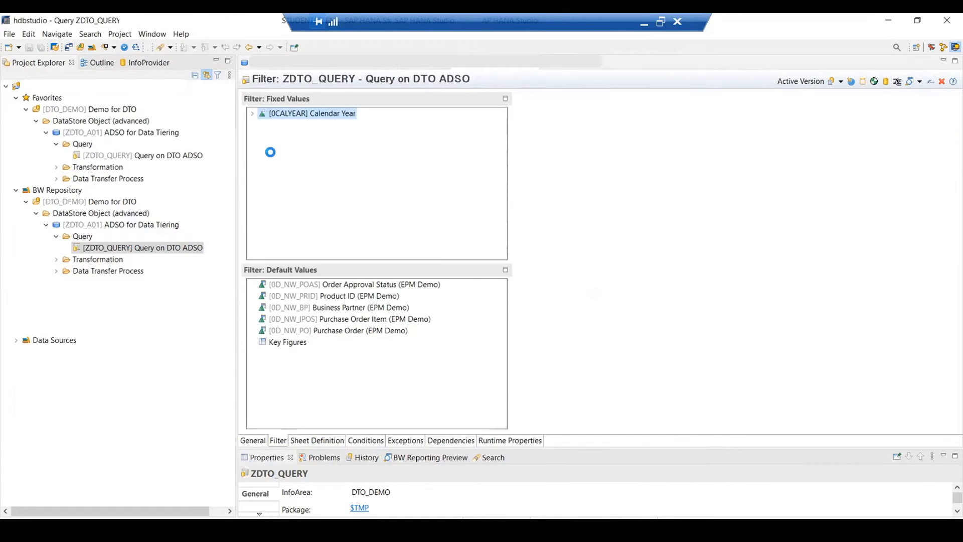
{"action": "left_click", "coordinate": [253, 114]}
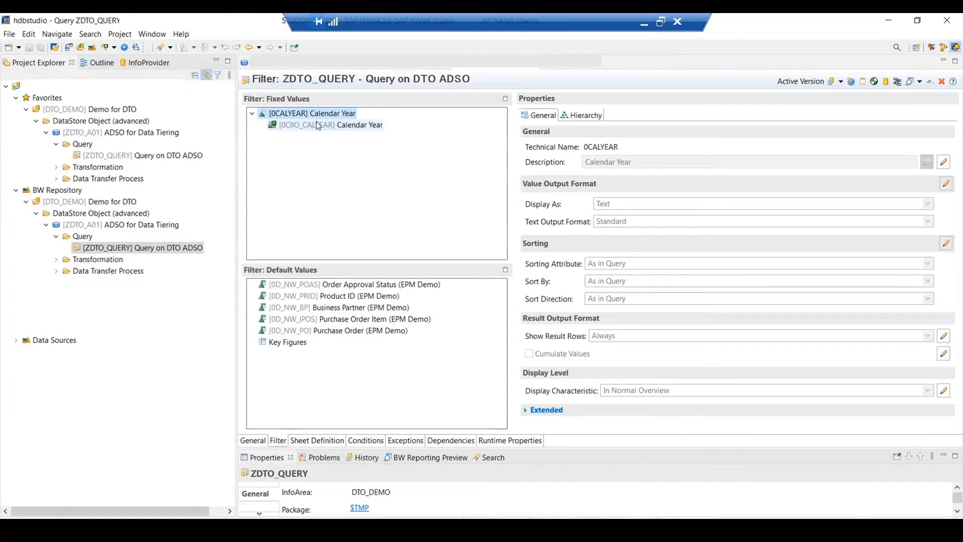
{"action": "left_click", "coordinate": [333, 441]}
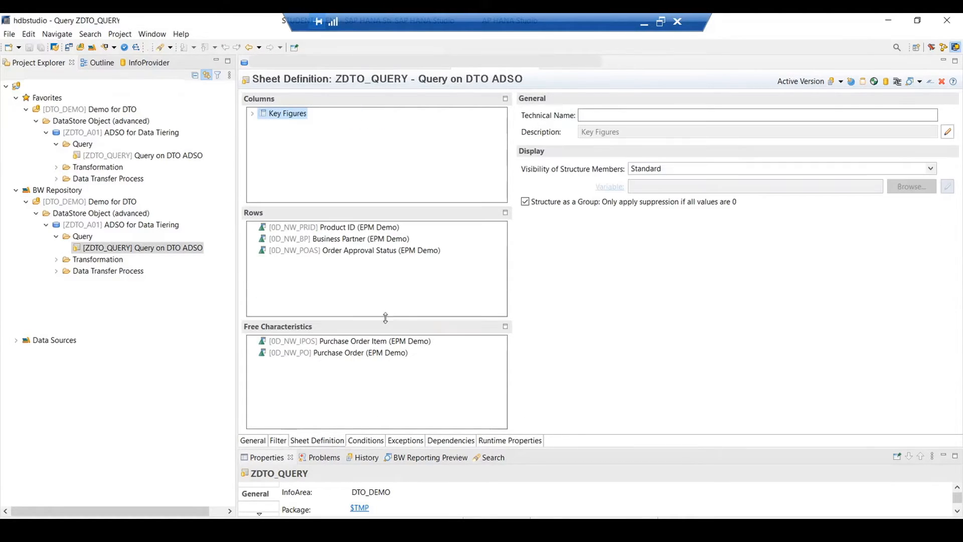
{"action": "left_click", "coordinate": [253, 115]}
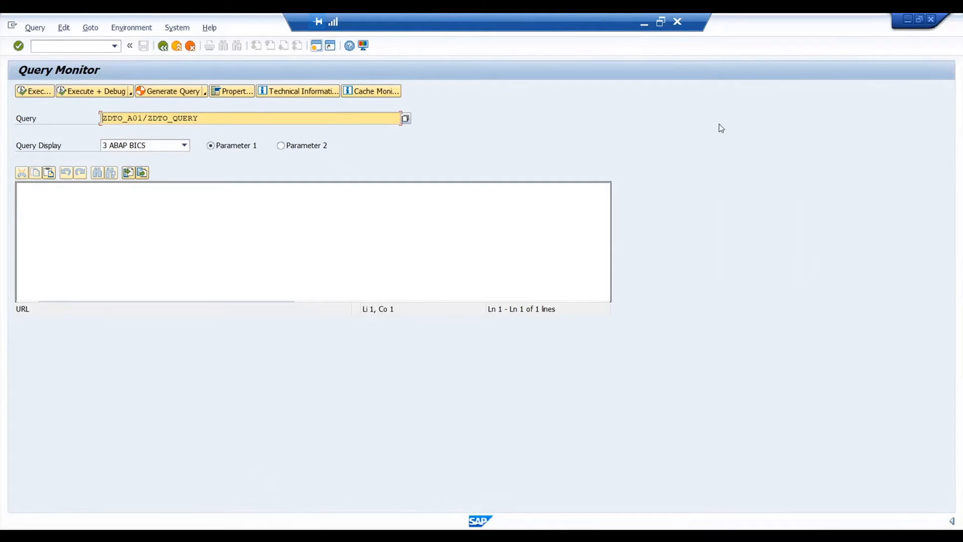
- Switch to the SAP GUI Query Monitor and run ZDTO_QUERY in debug mode with Display Statistics Data and Do Not Use Cache enabled
{"action": "left_click", "coordinate": [64, 45]}
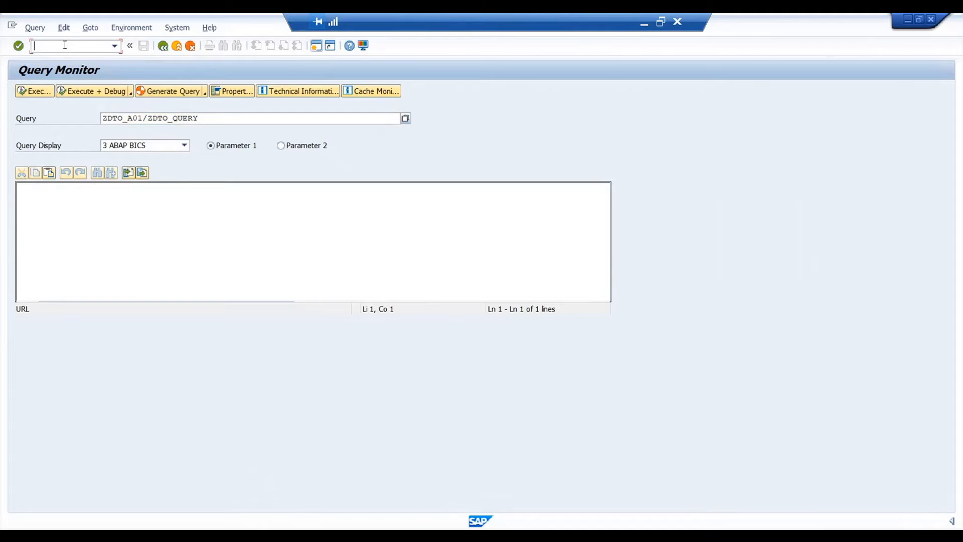
{"action": "type", "text": "RSRT"}
{"action": "left_click", "coordinate": [110, 98]}
{"action": "left_click", "coordinate": [58, 329]}
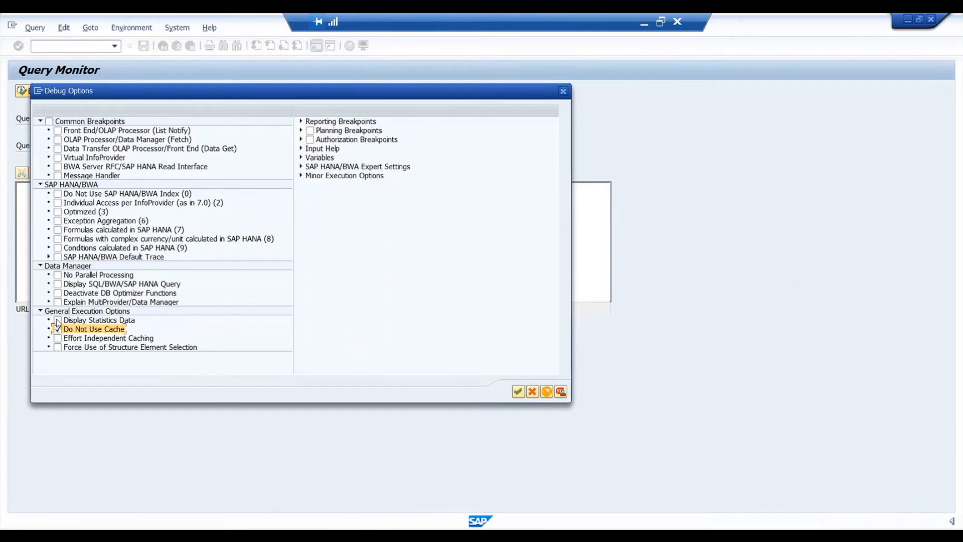
{"action": "left_click", "coordinate": [58, 321]}
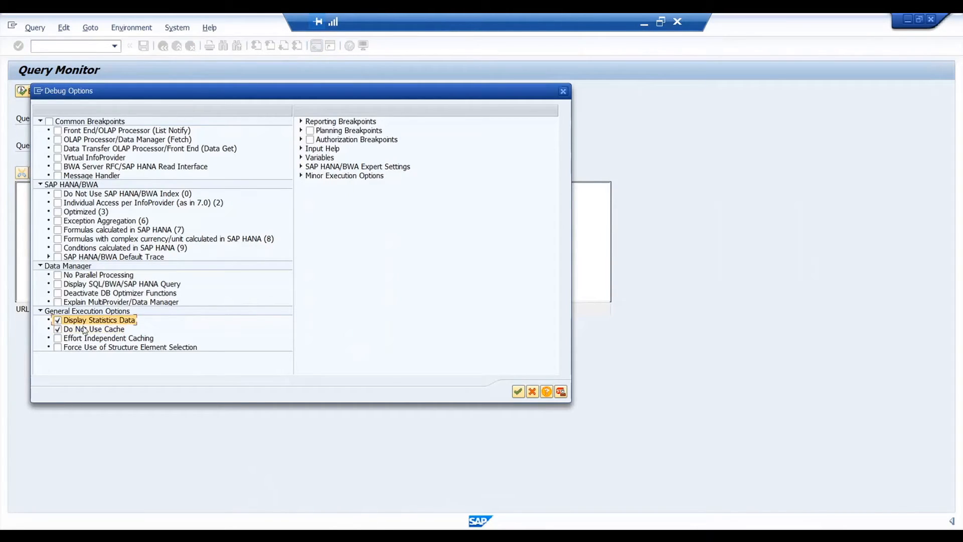
{"action": "left_click", "coordinate": [519, 392]}
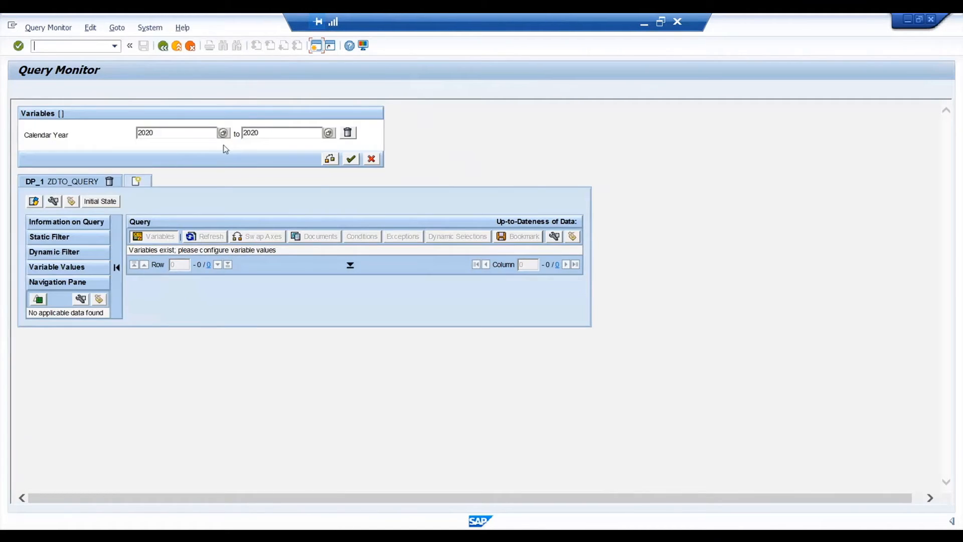
- Restrict the query's Calendar Year variable to 2021 with an empty end value and display the result
{"action": "double_click", "coordinate": [166, 132]}
{"action": "type", "text": "2021"}
{"action": "left_click", "coordinate": [267, 133]}
{"action": "key", "text": "shift+Home"}
{"action": "key", "text": "BackSpace"}
{"action": "left_click", "coordinate": [351, 159]}
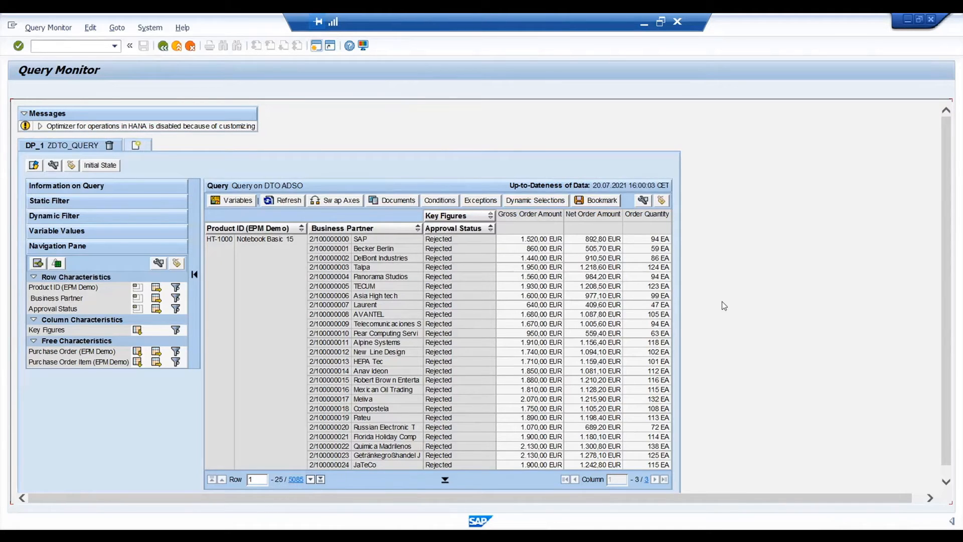
- Leave the query result for the runtime statistics and total the Duration column
{"action": "left_click", "coordinate": [163, 46]}
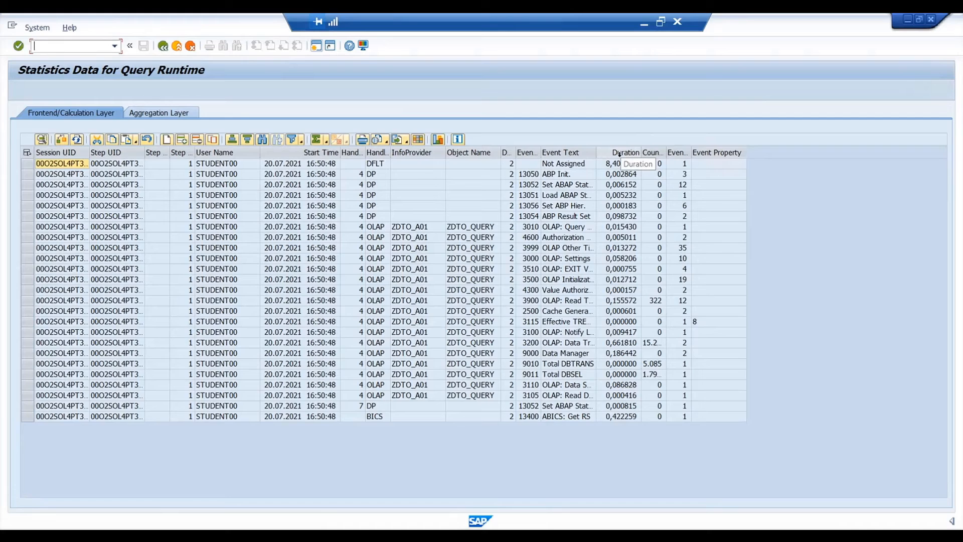
{"action": "left_click", "coordinate": [618, 153]}
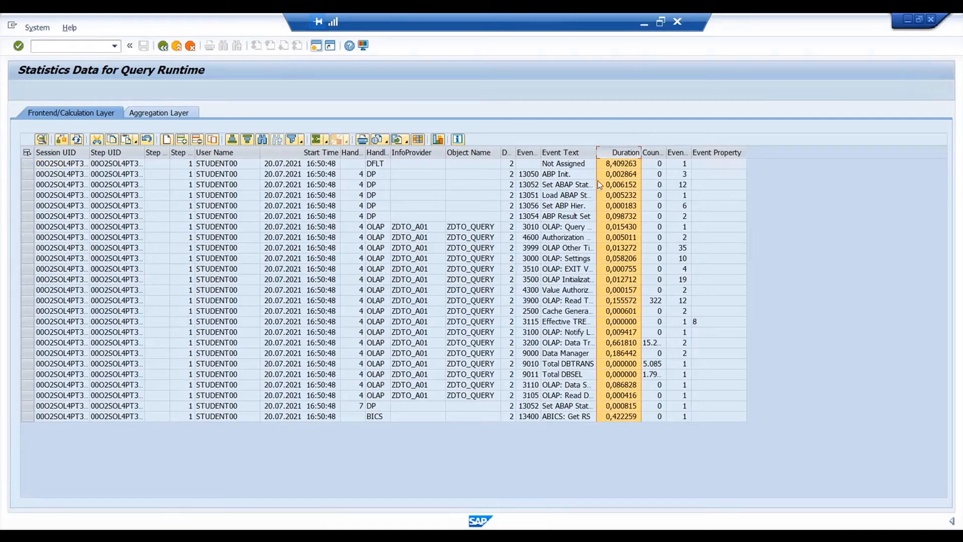
{"action": "left_click", "coordinate": [317, 139]}
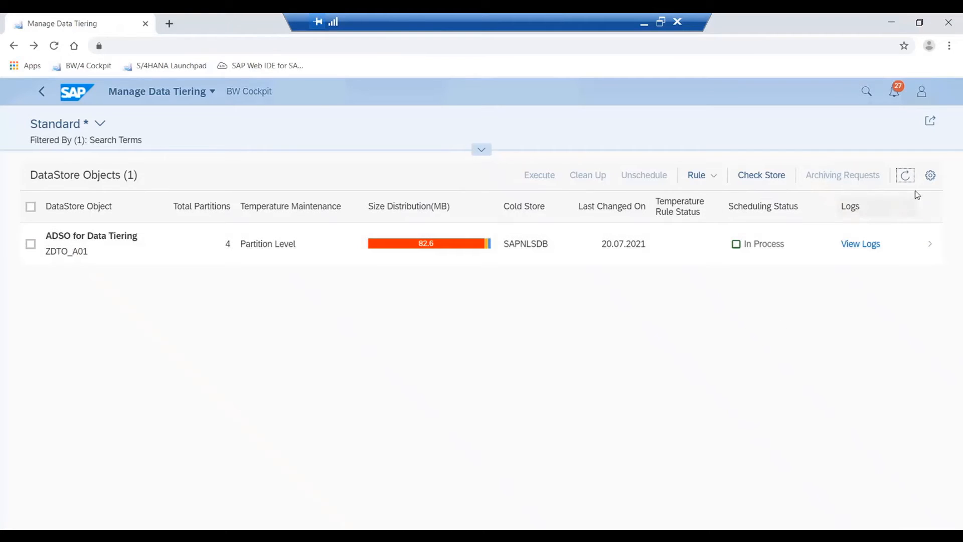
- Refresh the DataStore object list and open the partitions of ZDTO_A01 to check the 2019 partition's current temperature
{"action": "left_click", "coordinate": [905, 178]}
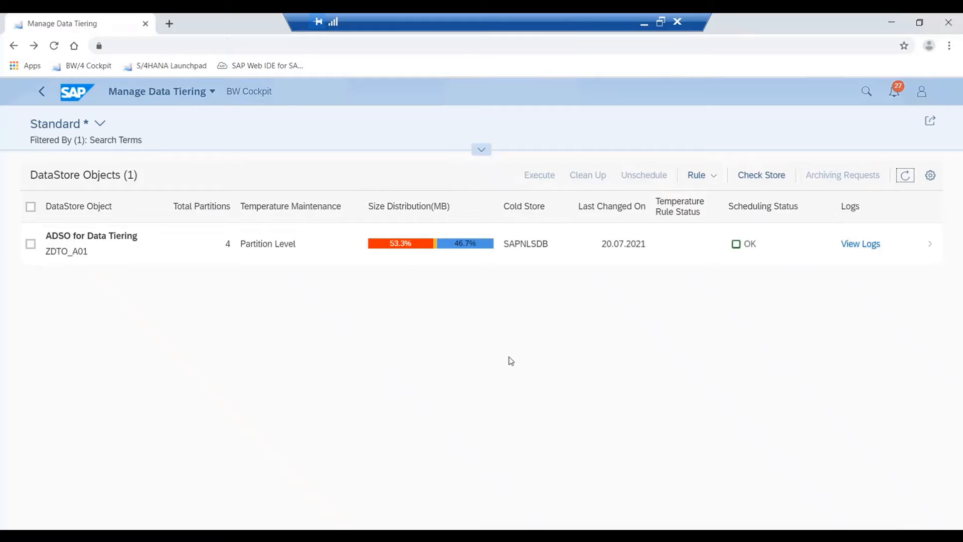
{"action": "left_click", "coordinate": [291, 248]}
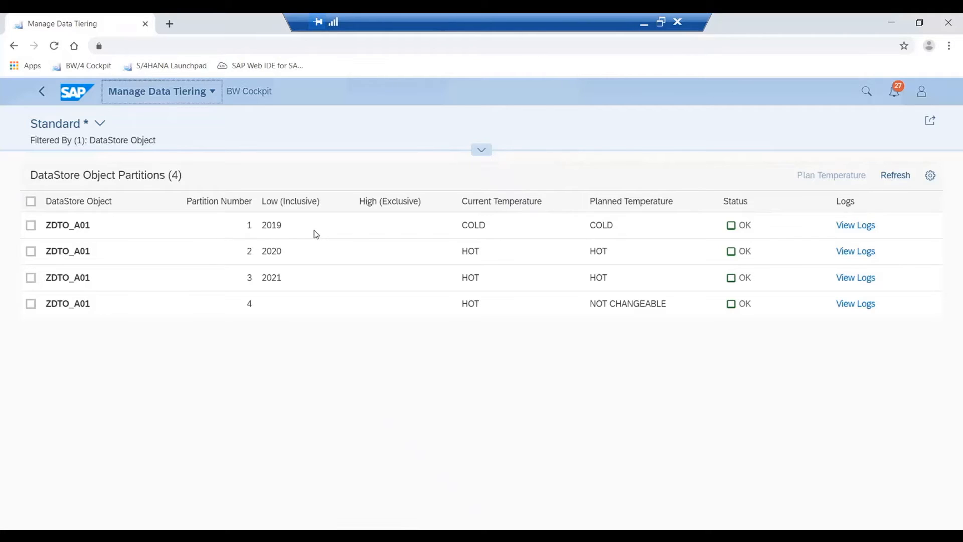
- Switch to HANA Studio, refresh the runtime information of table /BIC/AZDTO_A012 and check the record counts and sizes per partition
{"action": "left_click", "coordinate": [516, 535]}
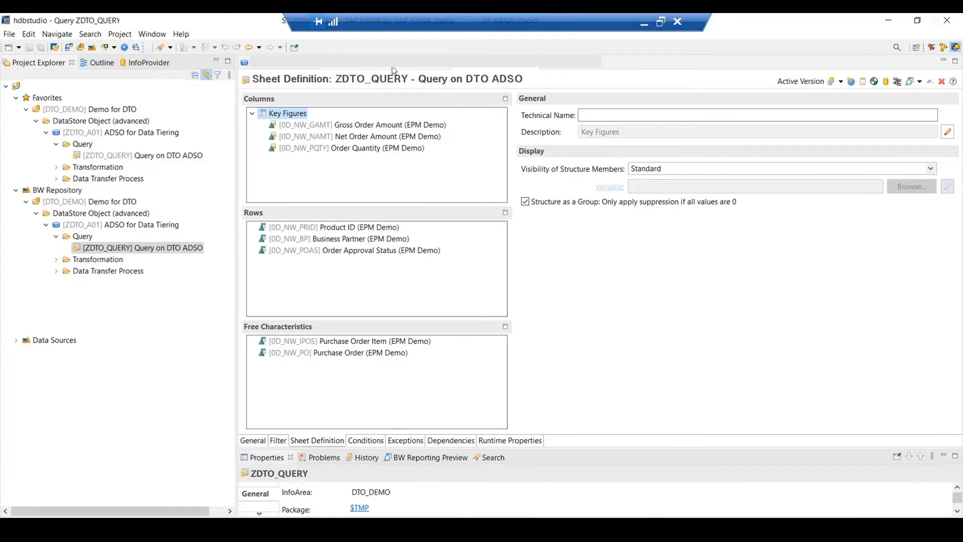
{"action": "left_click", "coordinate": [393, 64]}
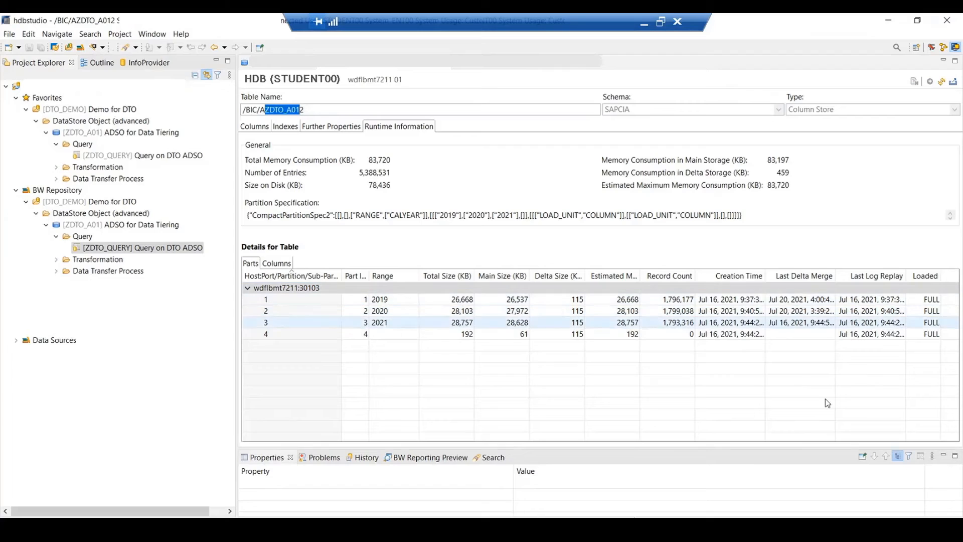
{"action": "left_click", "coordinate": [671, 304]}
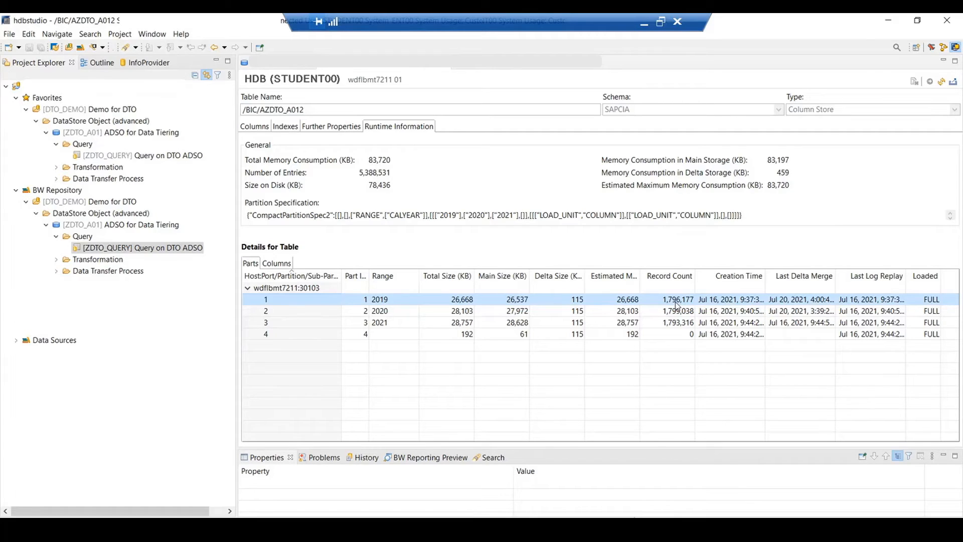
{"action": "left_click", "coordinate": [942, 81]}
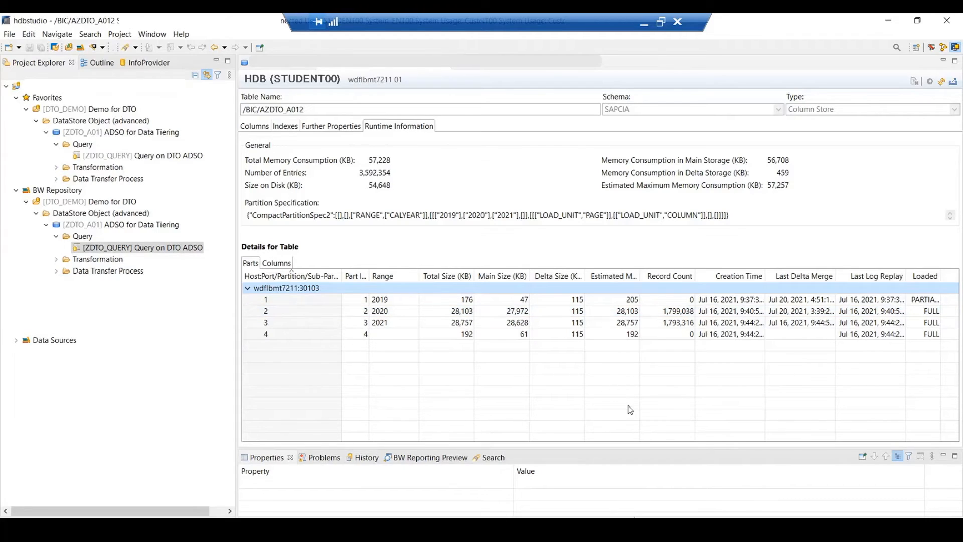
{"action": "left_click", "coordinate": [688, 314]}
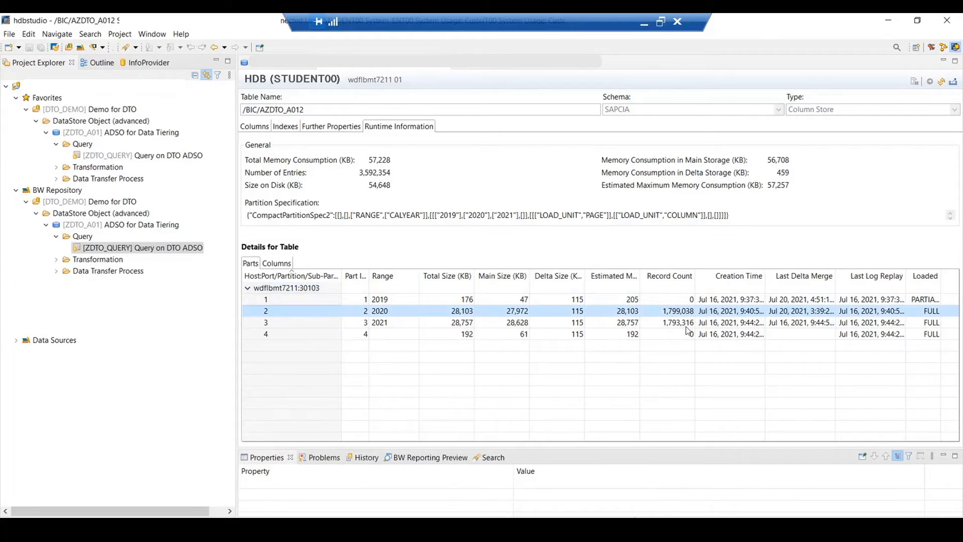
{"action": "left_click", "coordinate": [461, 320], "text": "ctrl"}
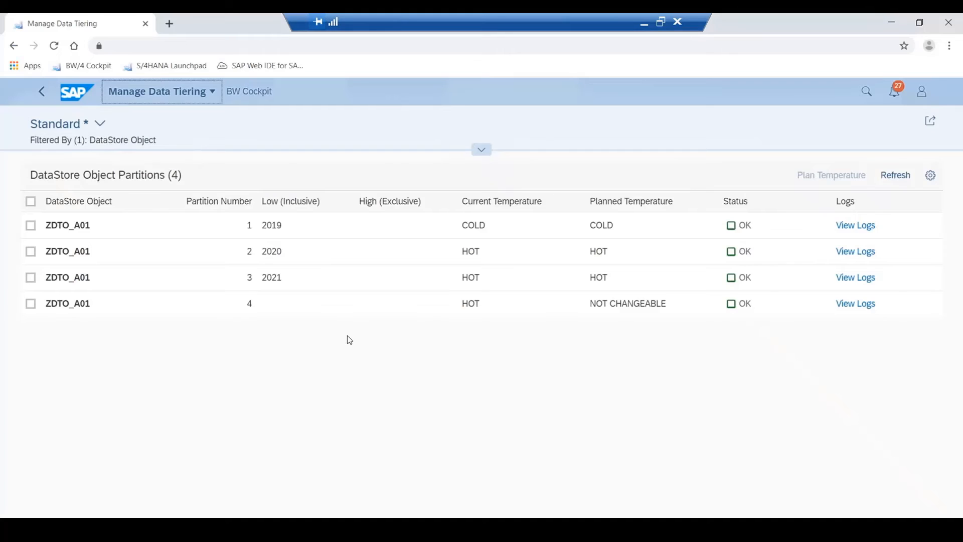
- In Manage Data Tiering, plan the temperature WARM for the 2020 partition of ZDTO_A01 and compare its current and planned temperatures
{"action": "left_click", "coordinate": [31, 251]}
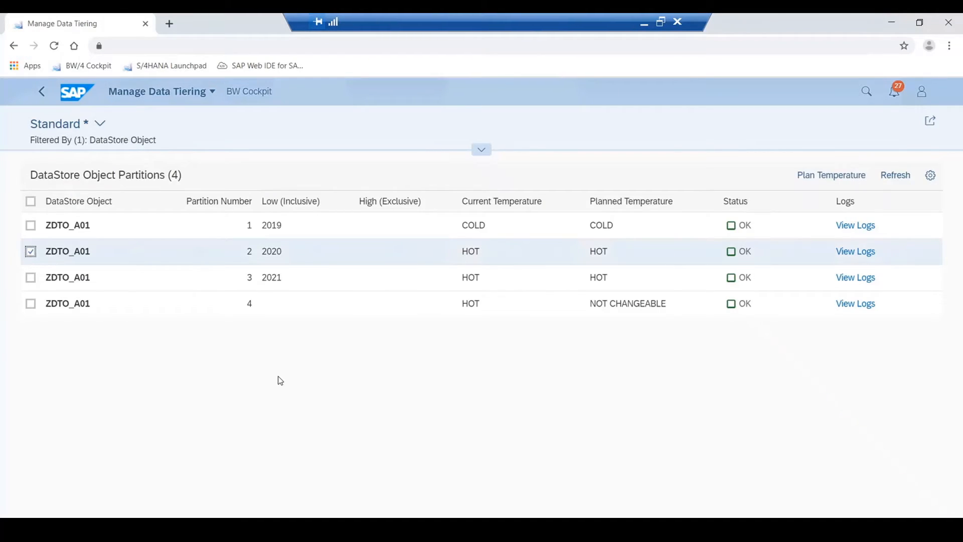
{"action": "left_click", "coordinate": [847, 179]}
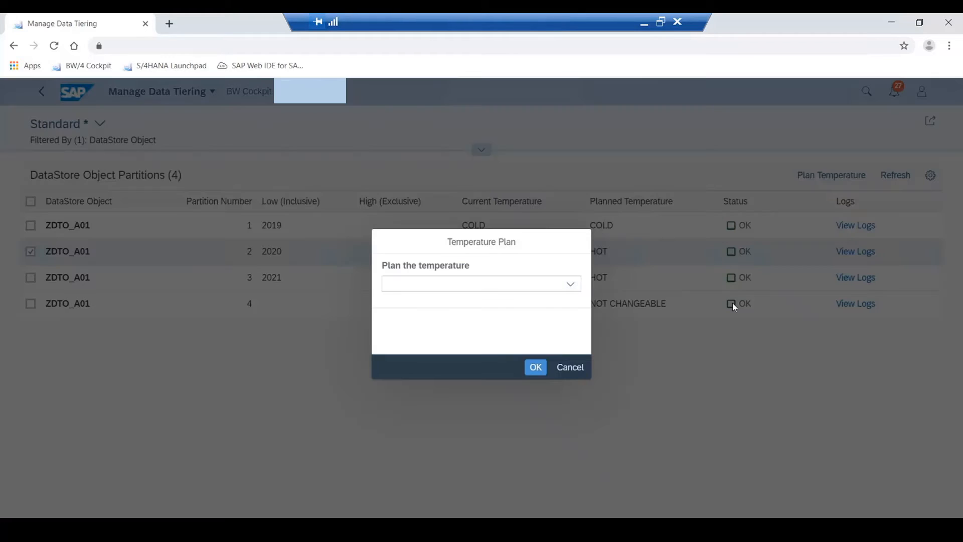
{"action": "left_click", "coordinate": [570, 284]}
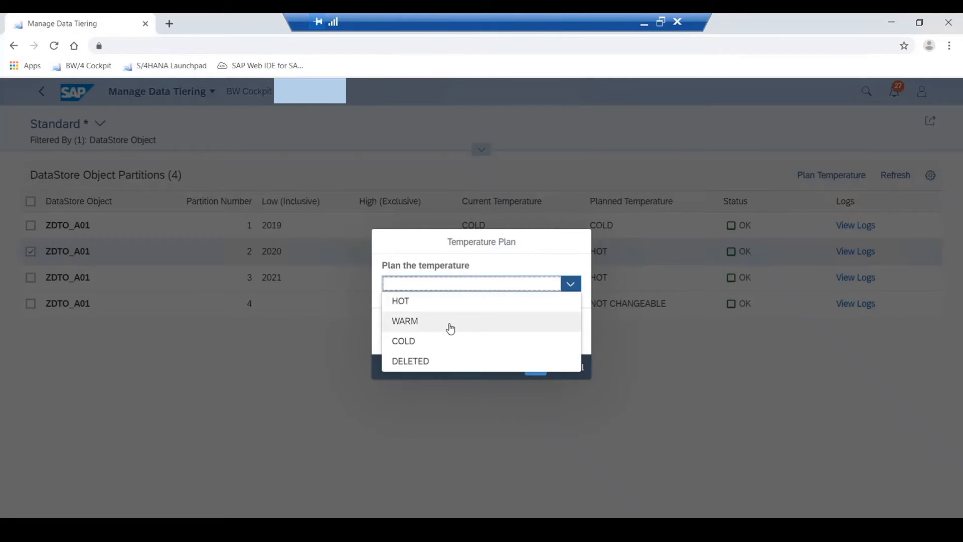
{"action": "left_click", "coordinate": [470, 321]}
{"action": "left_click", "coordinate": [535, 372]}
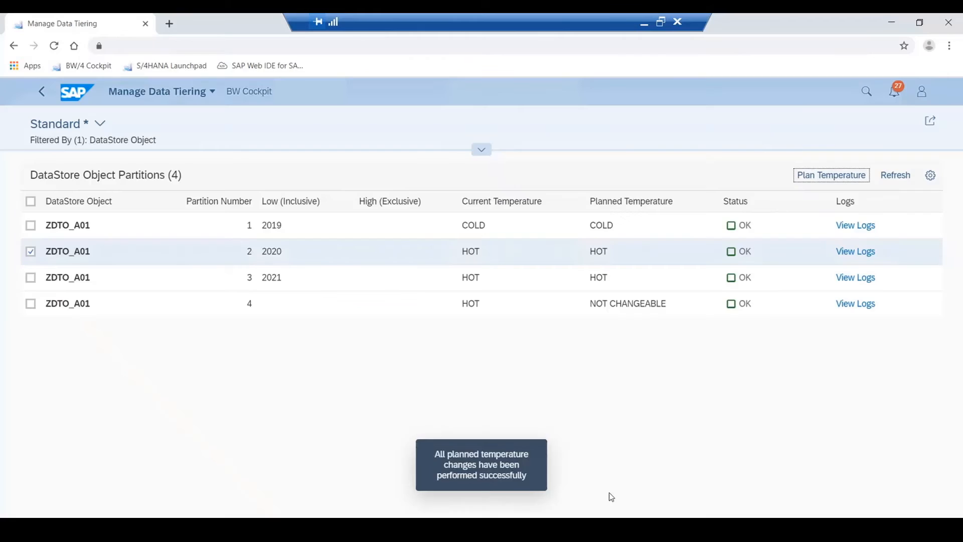
{"action": "double_click", "coordinate": [471, 250]}
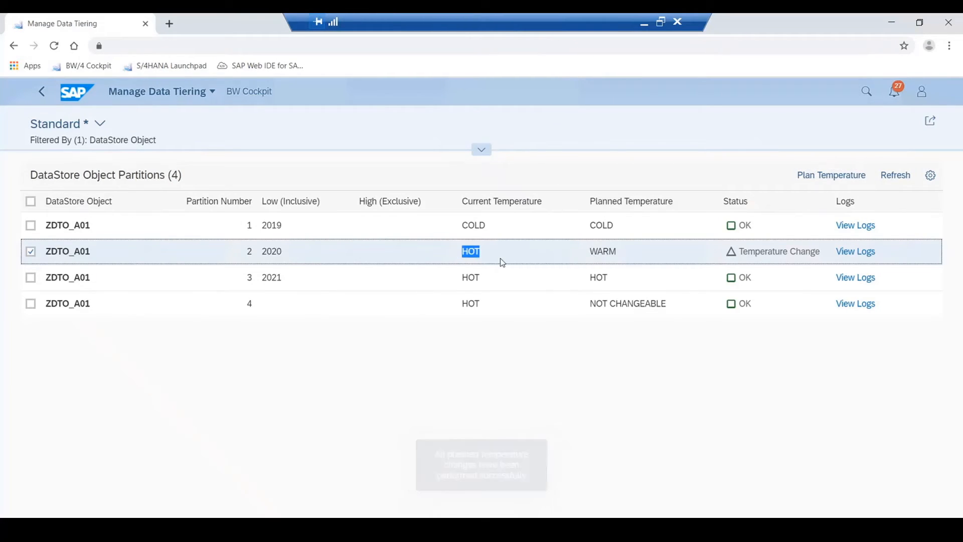
{"action": "double_click", "coordinate": [605, 251]}
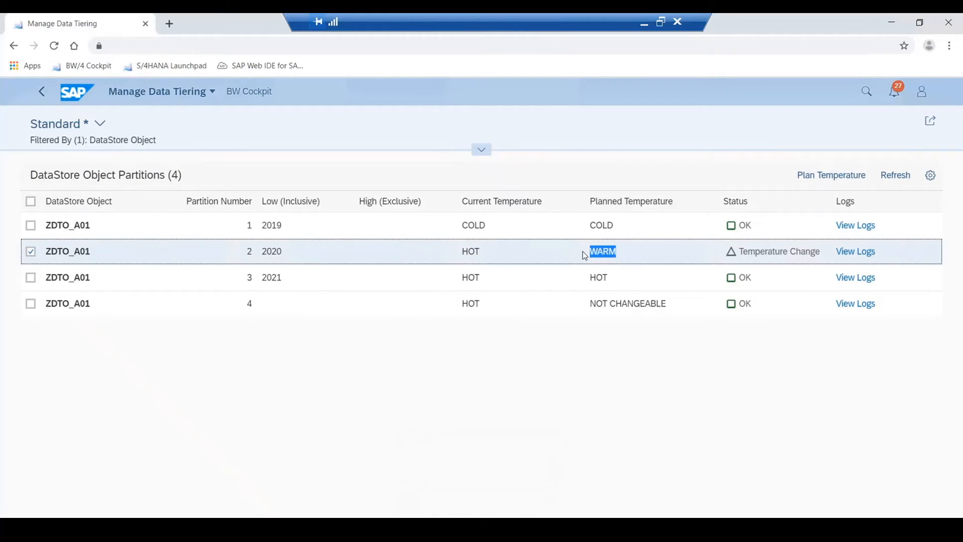
- Execute an immediate adjustment run for DataStore object ZDTO_A01 from the object list and refresh its scheduling status
{"action": "left_click", "coordinate": [43, 98]}
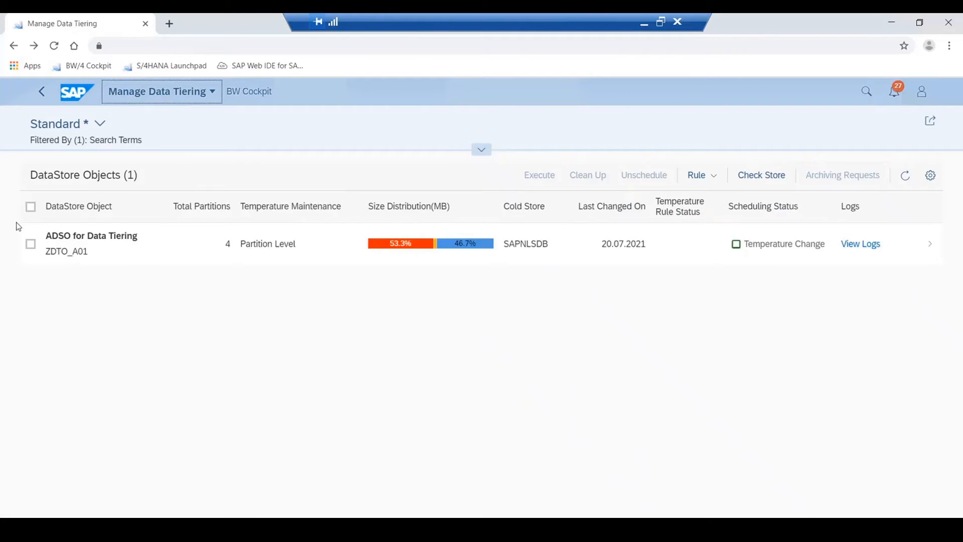
{"action": "left_click", "coordinate": [30, 244]}
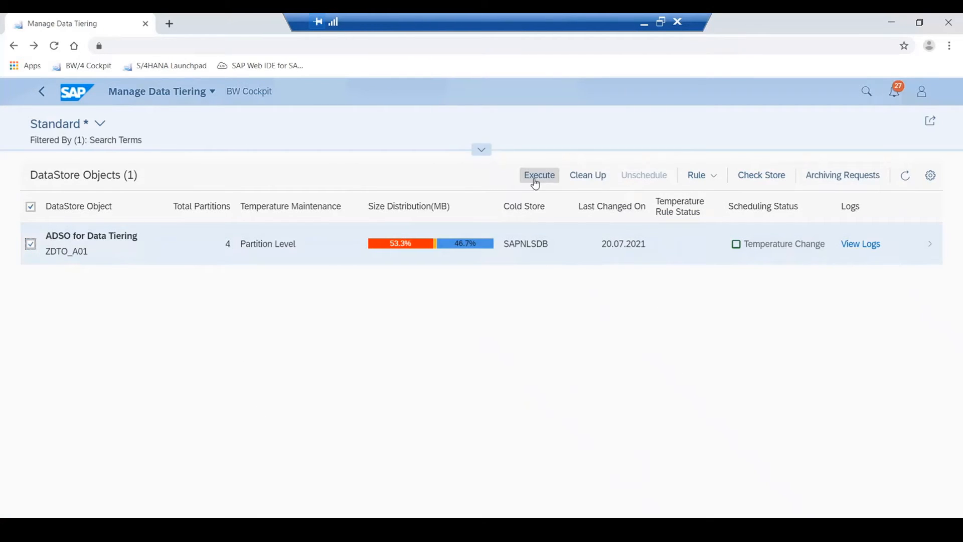
{"action": "left_click", "coordinate": [535, 179]}
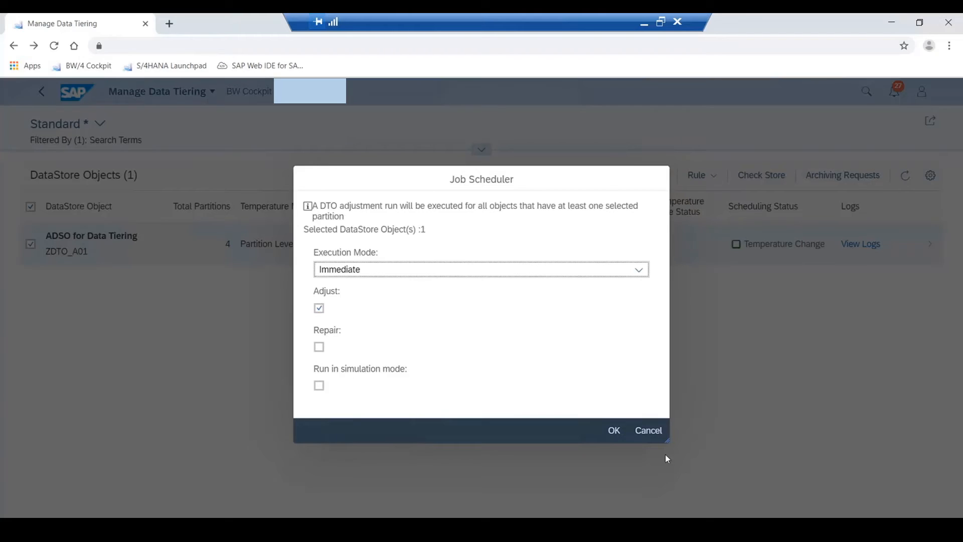
{"action": "left_click", "coordinate": [614, 430]}
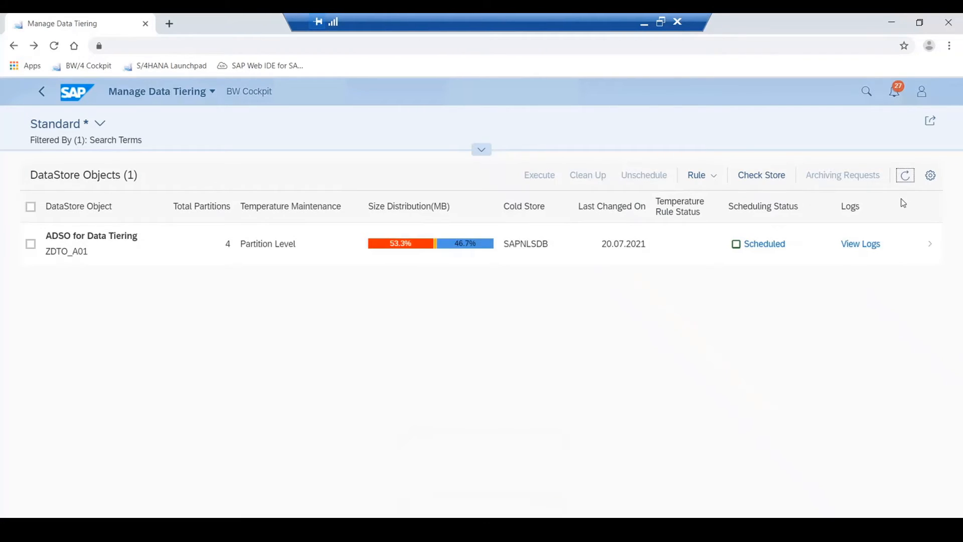
{"action": "left_click", "coordinate": [905, 176]}
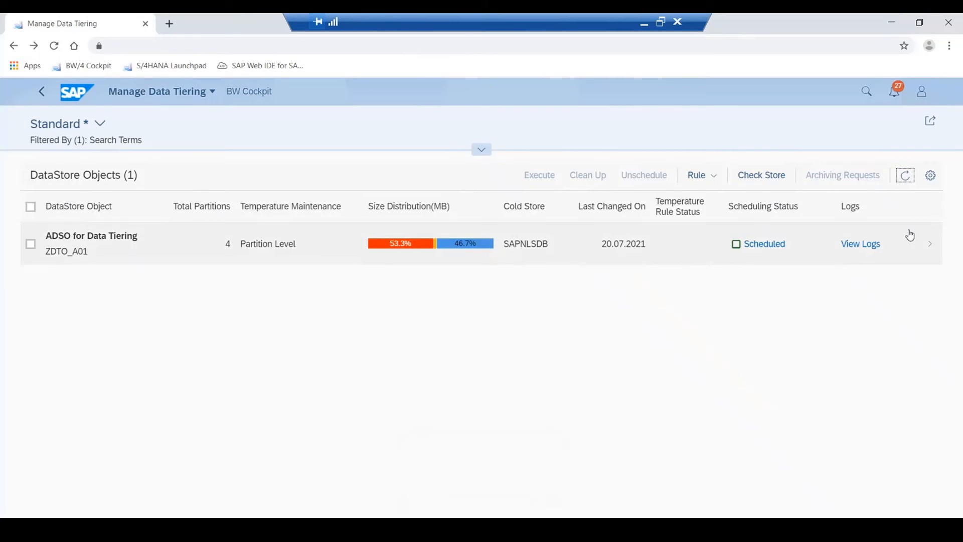
{"action": "left_click", "coordinate": [906, 180]}
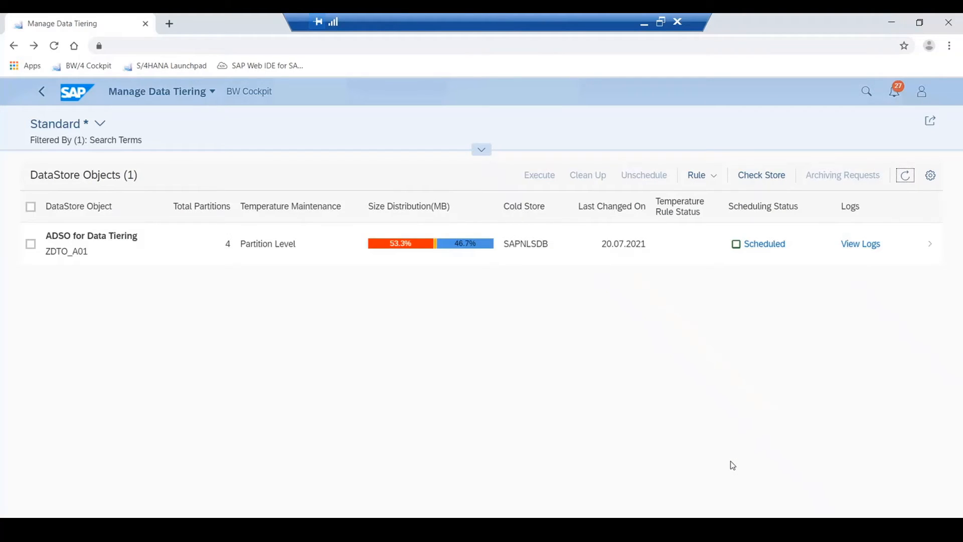
{"action": "left_click", "coordinate": [904, 177]}
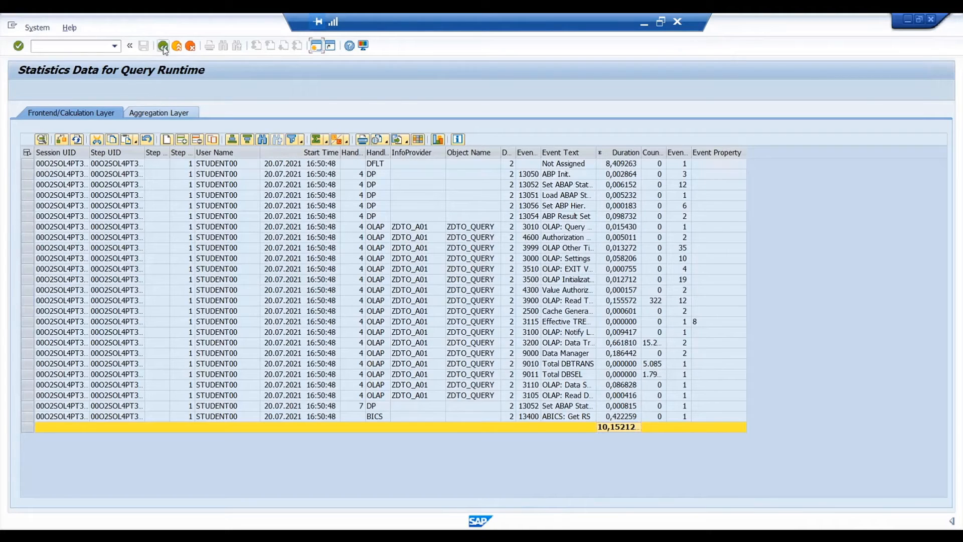
- In the SAP GUI Query Monitor, leave the old statistics and debug ZDTO_QUERY with Display Statistics Data and Do Not Use Cache enabled
{"action": "left_click", "coordinate": [163, 46]}
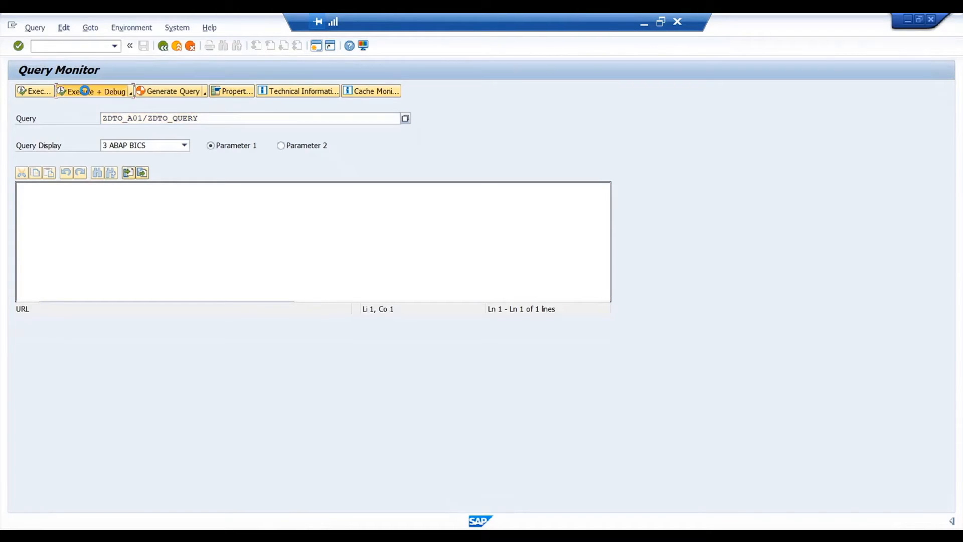
{"action": "left_click", "coordinate": [91, 91]}
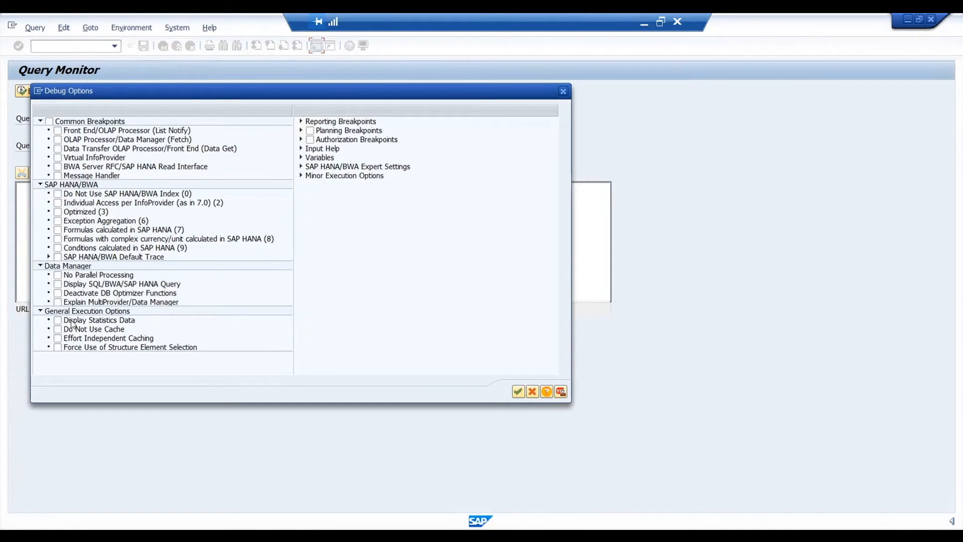
{"action": "left_click", "coordinate": [73, 321]}
{"action": "left_click", "coordinate": [78, 329]}
{"action": "left_click", "coordinate": [519, 391]}
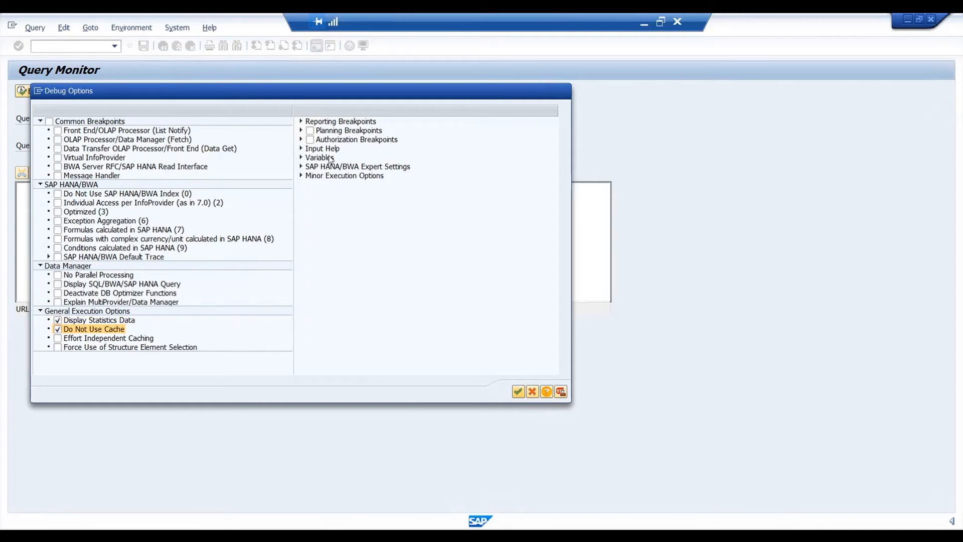
- Restrict the query's Calendar Year variable to 2019 with an empty end value and display the result
{"action": "double_click", "coordinate": [189, 132]}
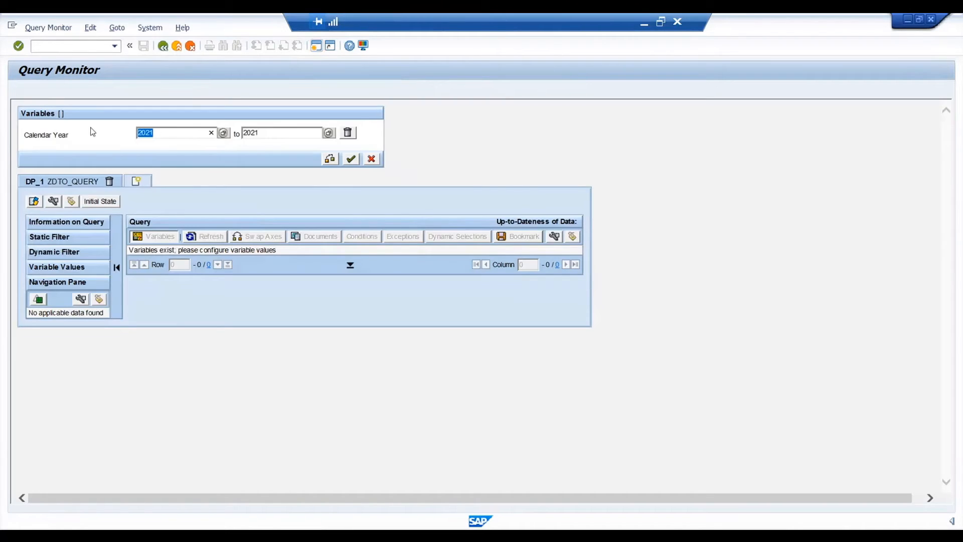
{"action": "type", "text": "2019"}
{"action": "key", "text": "Tab"}
{"action": "key", "text": "BackSpace"}
{"action": "left_click", "coordinate": [351, 160]}
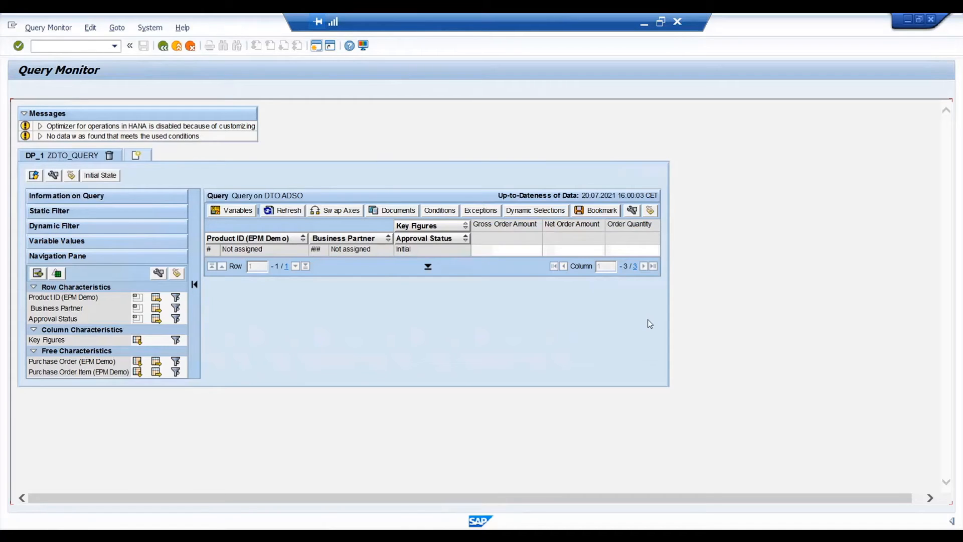
- Switch to HANA Studio, set Cold Store (Near-Line) Access of ZDTO_QUERY to Read Cold Store and save the query
{"action": "left_click", "coordinate": [617, 533]}
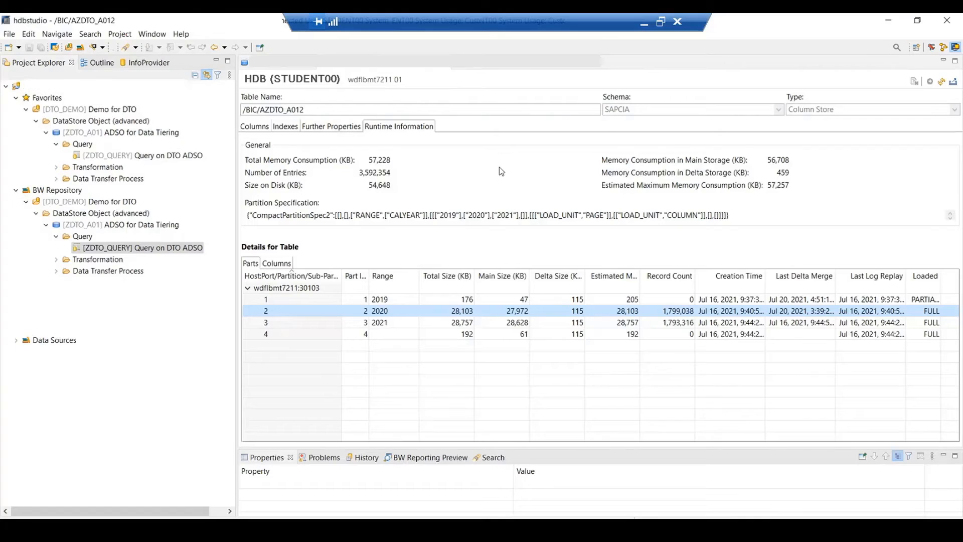
{"action": "left_click", "coordinate": [513, 63]}
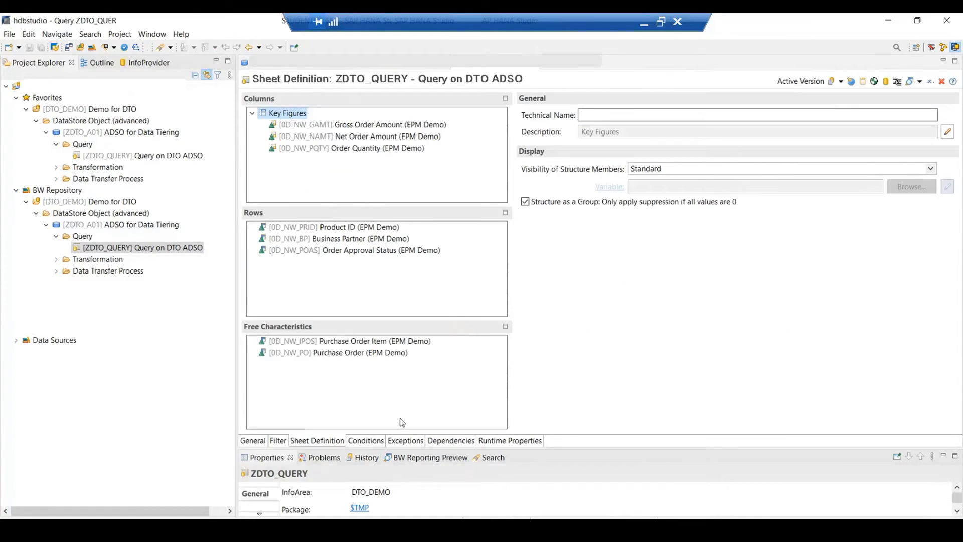
{"action": "left_click", "coordinate": [259, 440]}
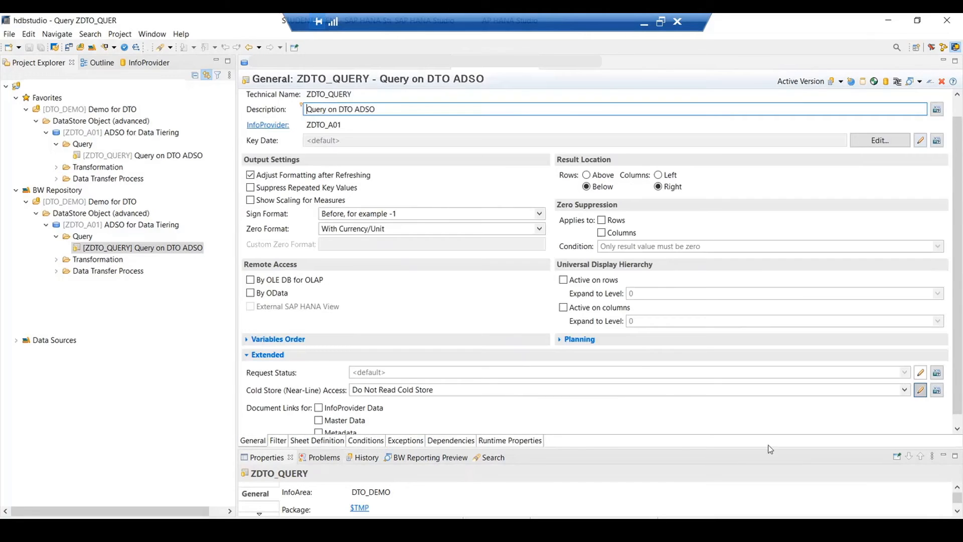
{"action": "scroll", "coordinate": [959, 346], "scroll_direction": "down", "scroll_amount": 1}
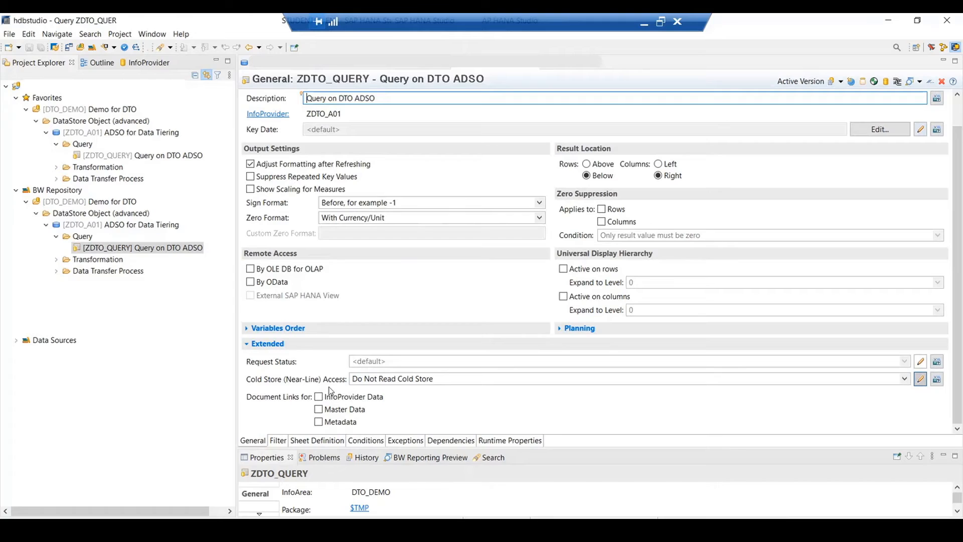
{"action": "left_click", "coordinate": [904, 379]}
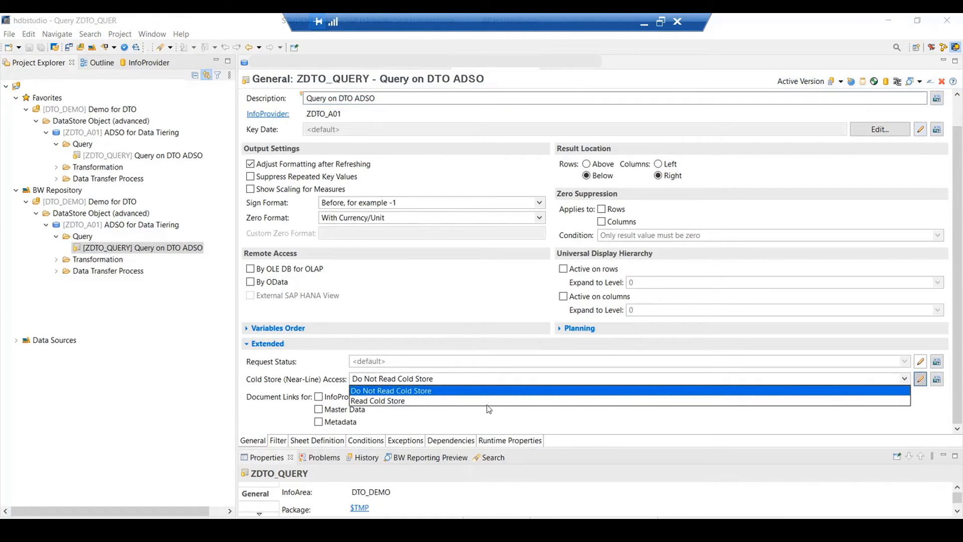
{"action": "left_click", "coordinate": [438, 404]}
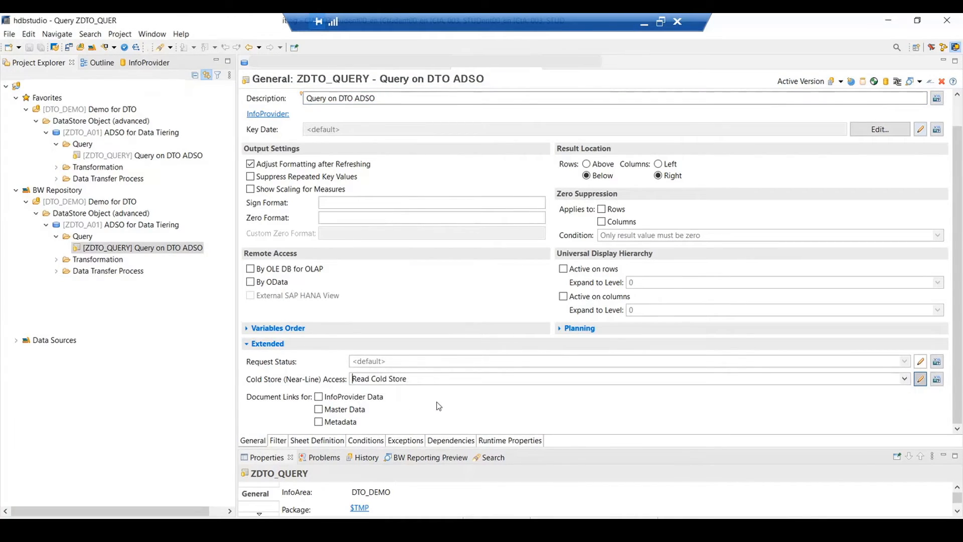
{"action": "left_click", "coordinate": [29, 48]}
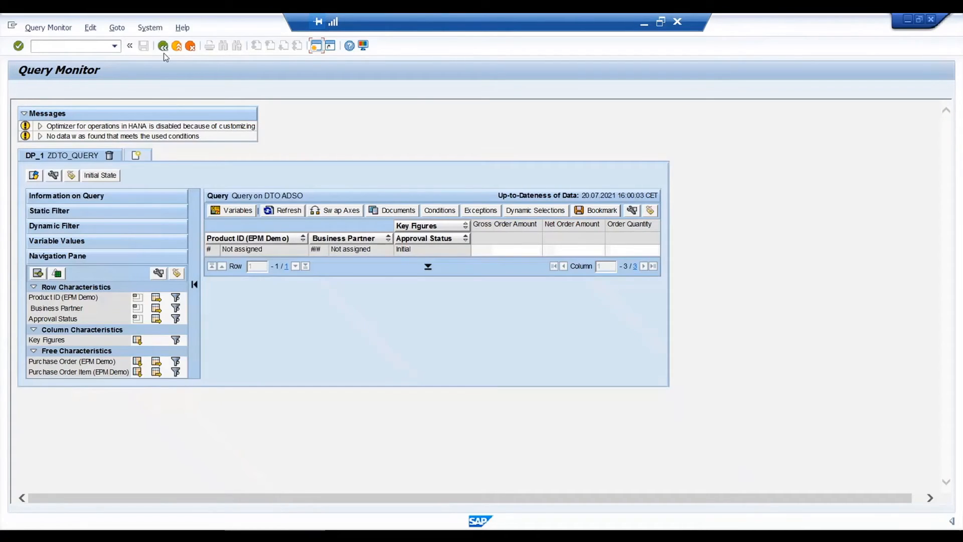
- Switch to the SAP GUI Query Monitor and debug ZDTO_QUERY for Calendar Year 2019 with Display Statistics Data and Do Not Use Cache enabled
{"action": "left_click", "coordinate": [163, 47]}
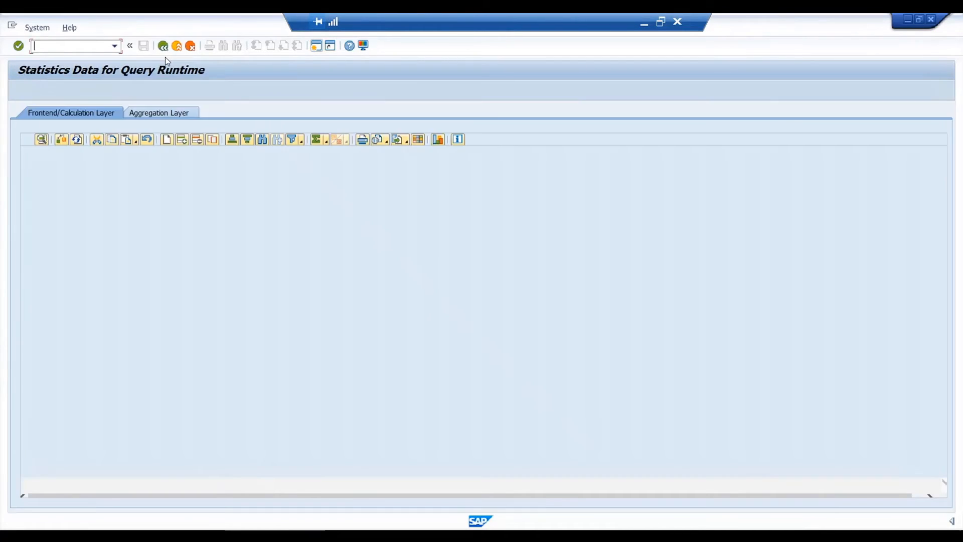
{"action": "key", "text": "F3"}
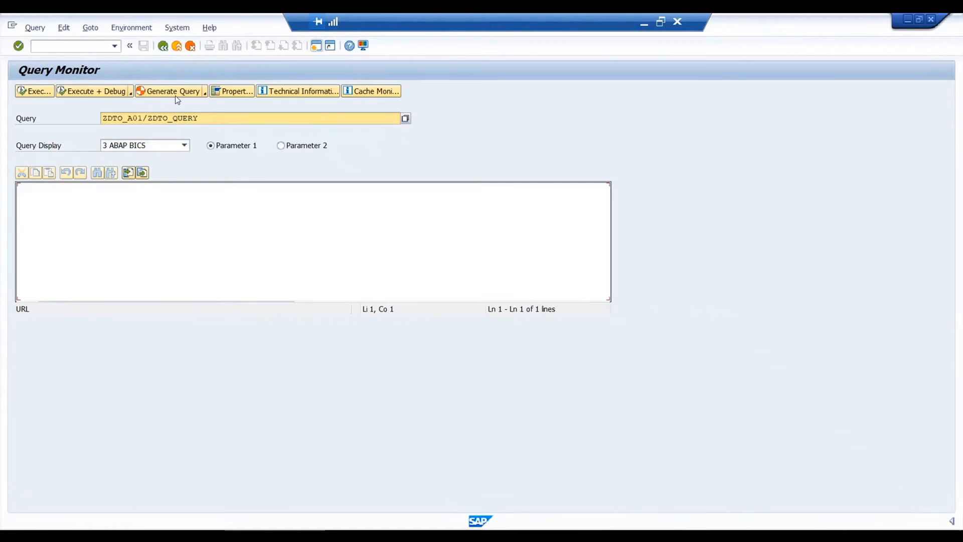
{"action": "left_click", "coordinate": [78, 91]}
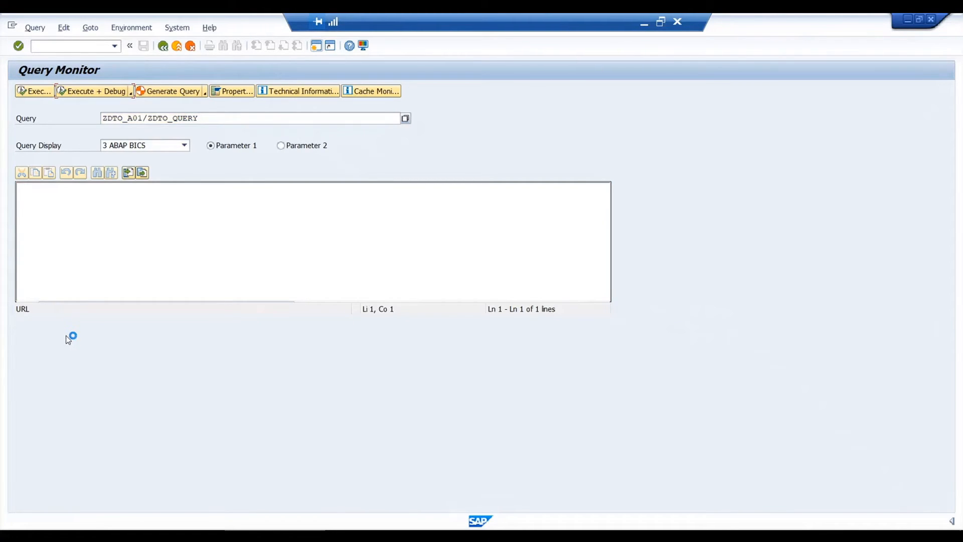
{"action": "left_click", "coordinate": [58, 330]}
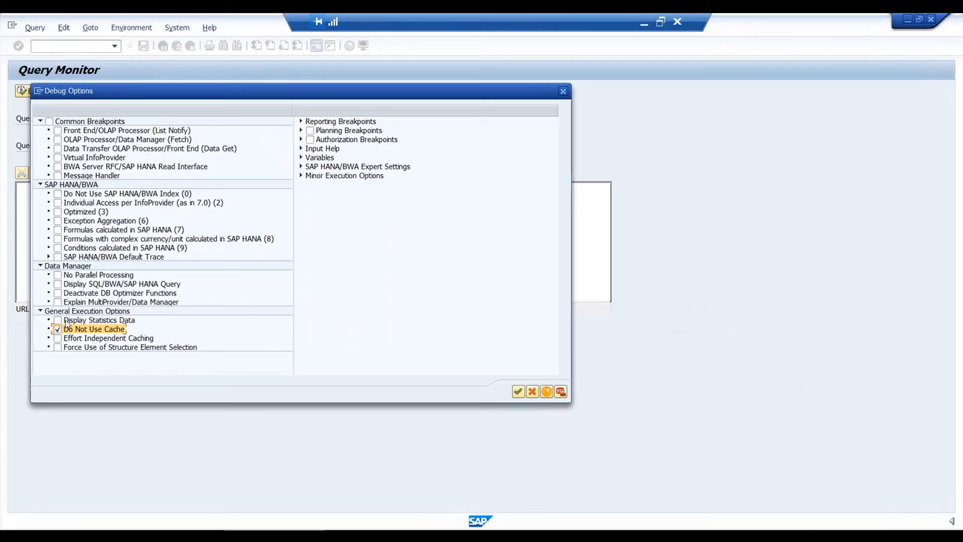
{"action": "left_click", "coordinate": [58, 320]}
{"action": "left_click", "coordinate": [518, 391]}
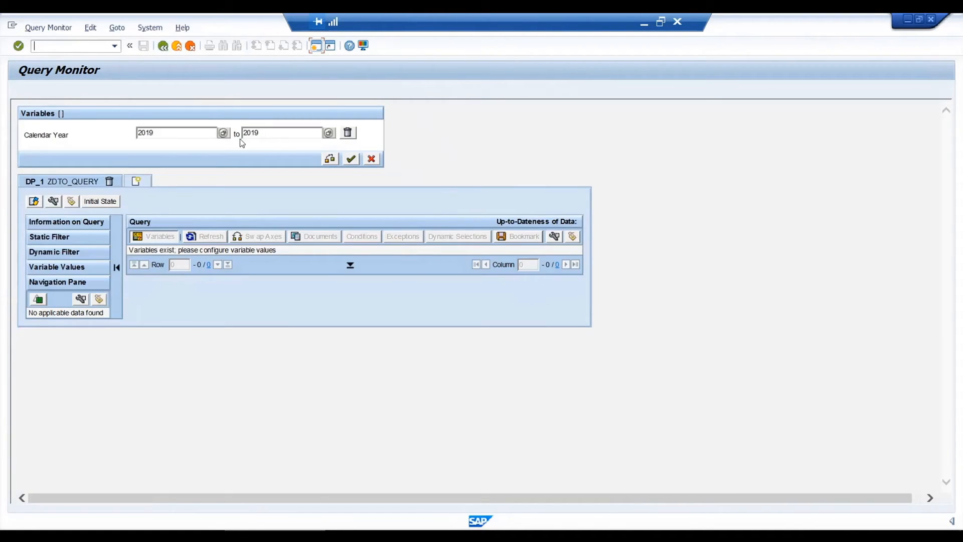
{"action": "left_click", "coordinate": [350, 158]}
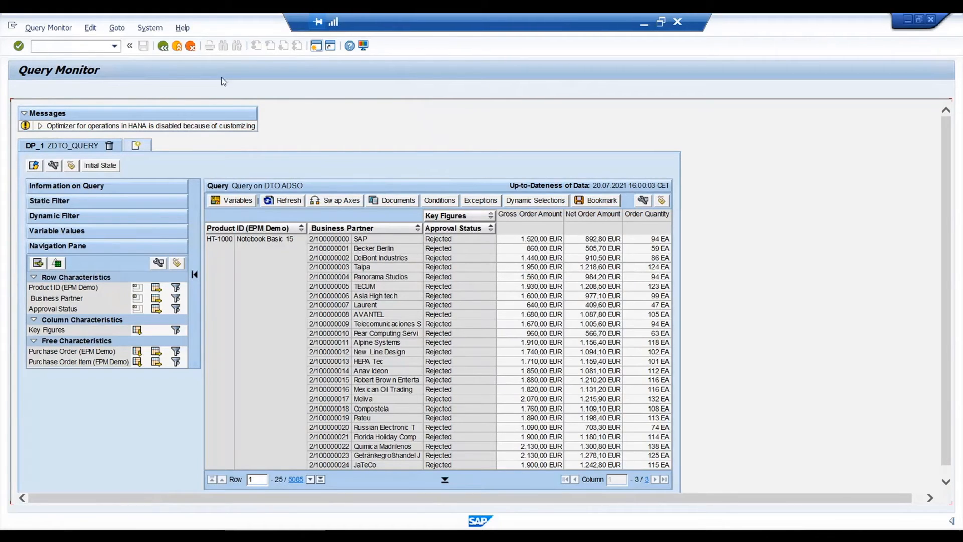
- Leave the 2019 cold store result for its runtime statistics and total the Duration column
{"action": "left_click", "coordinate": [315, 46]}
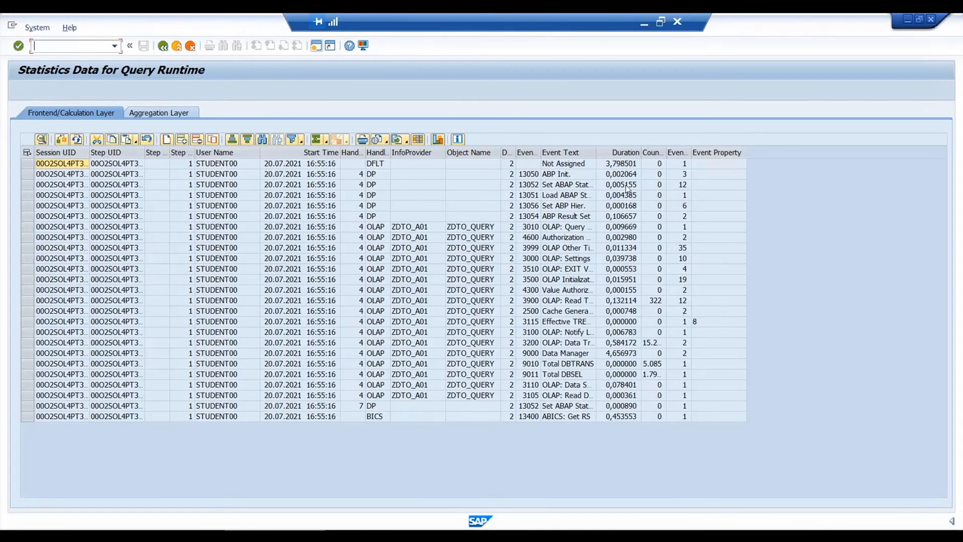
{"action": "left_click", "coordinate": [628, 152]}
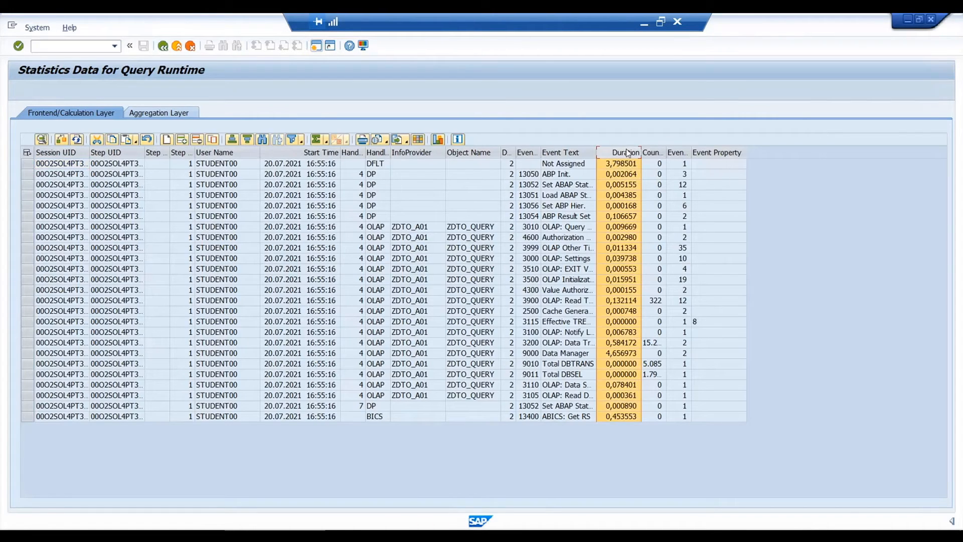
{"action": "left_click", "coordinate": [316, 139]}
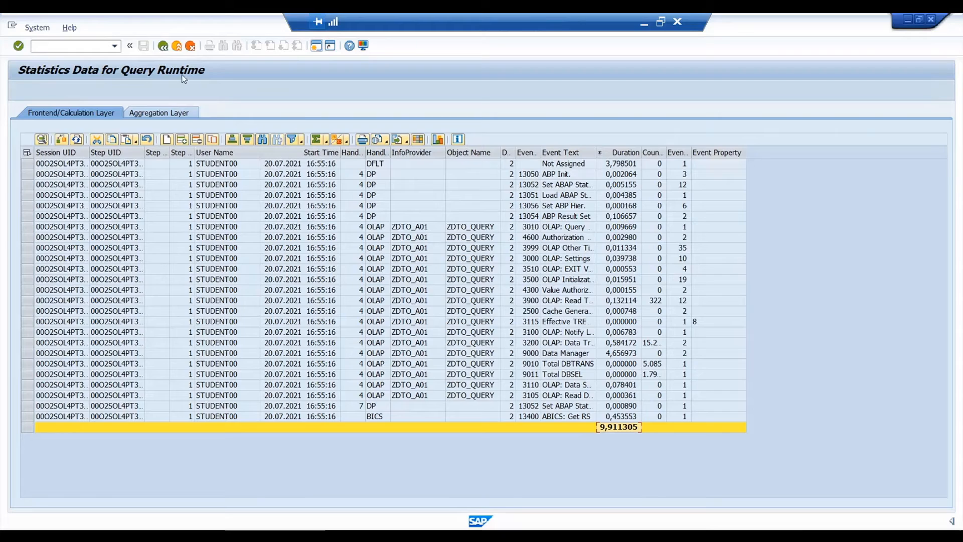
- Repeat the 2019 debug run of ZDTO_QUERY with Display Statistics Data and Do Not Use Cache enabled
{"action": "key", "text": "F3"}
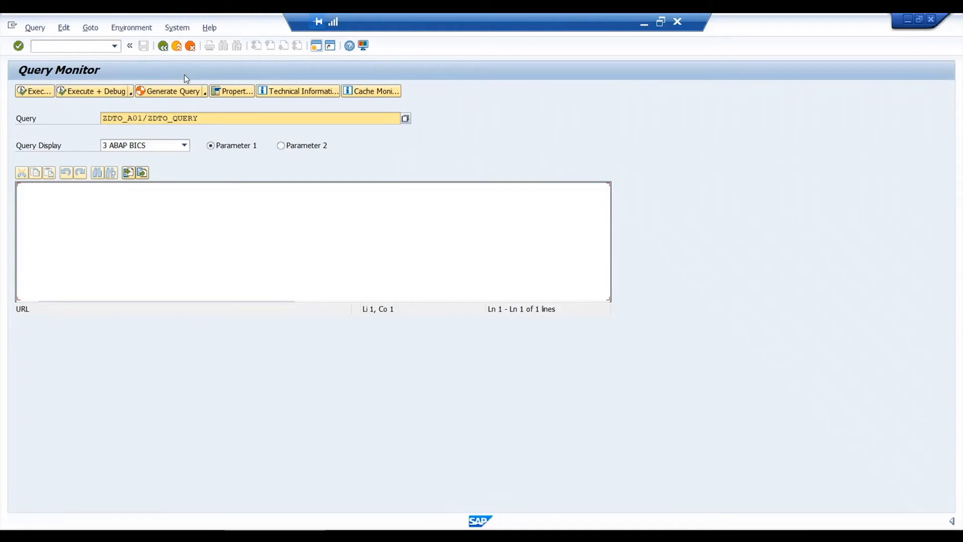
{"action": "left_click", "coordinate": [84, 94]}
{"action": "left_click", "coordinate": [57, 320]}
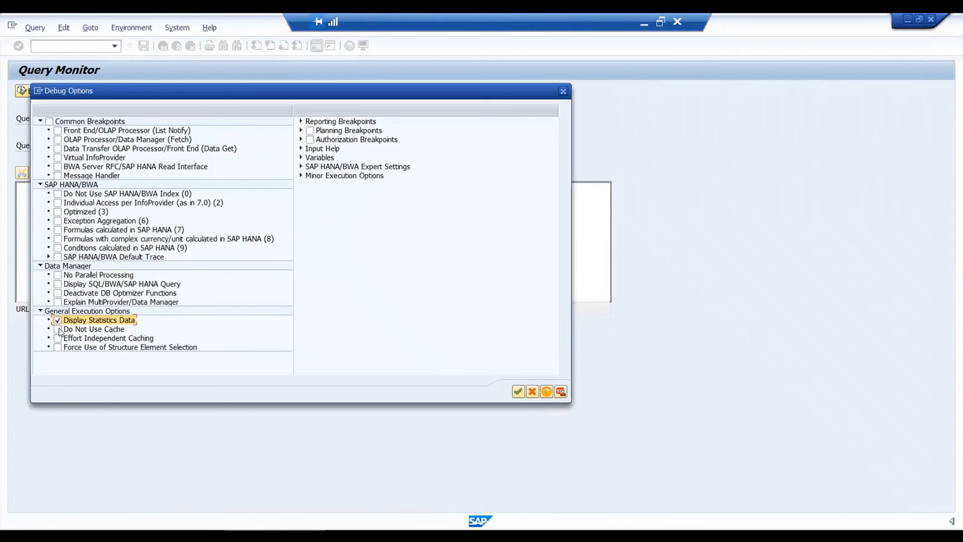
{"action": "left_click", "coordinate": [58, 329]}
{"action": "left_click", "coordinate": [520, 392]}
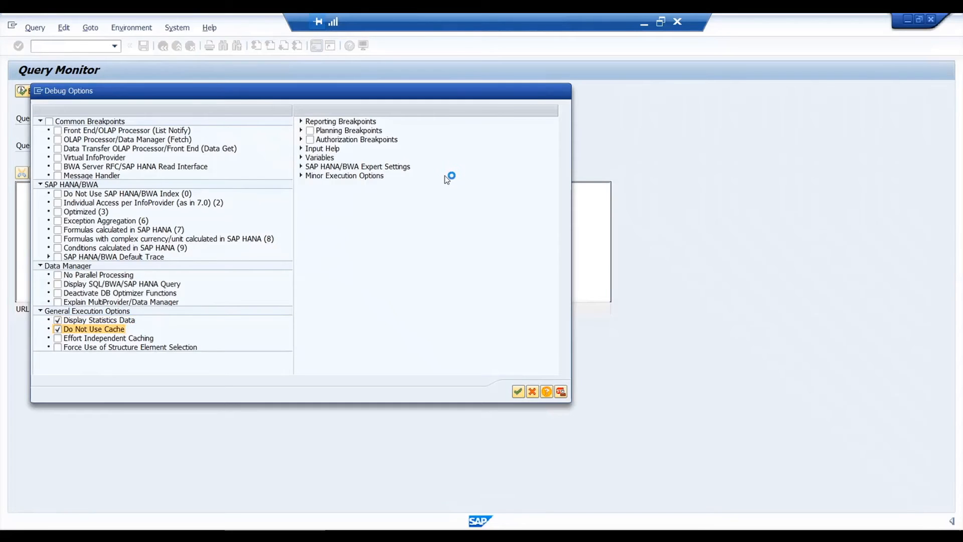
{"action": "left_click", "coordinate": [351, 159]}
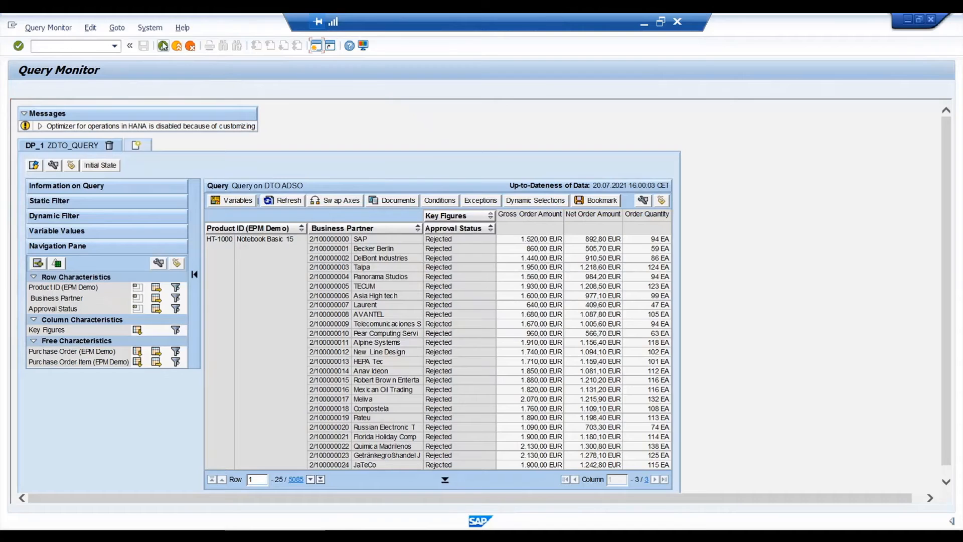
- Leave the repeated 2019 result and total the Duration column of its runtime statistics
{"action": "left_click", "coordinate": [163, 45]}
{"action": "left_click", "coordinate": [619, 152]}
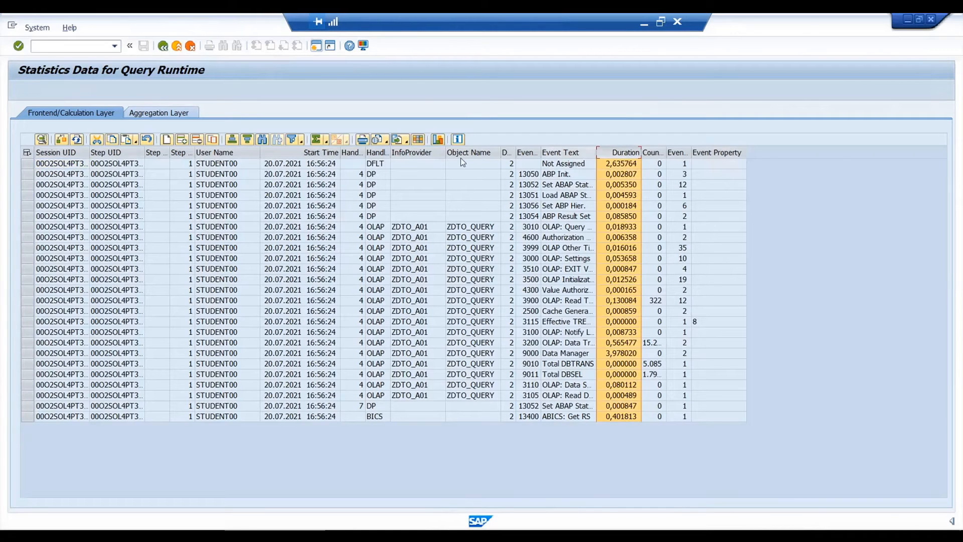
{"action": "left_click", "coordinate": [316, 139]}
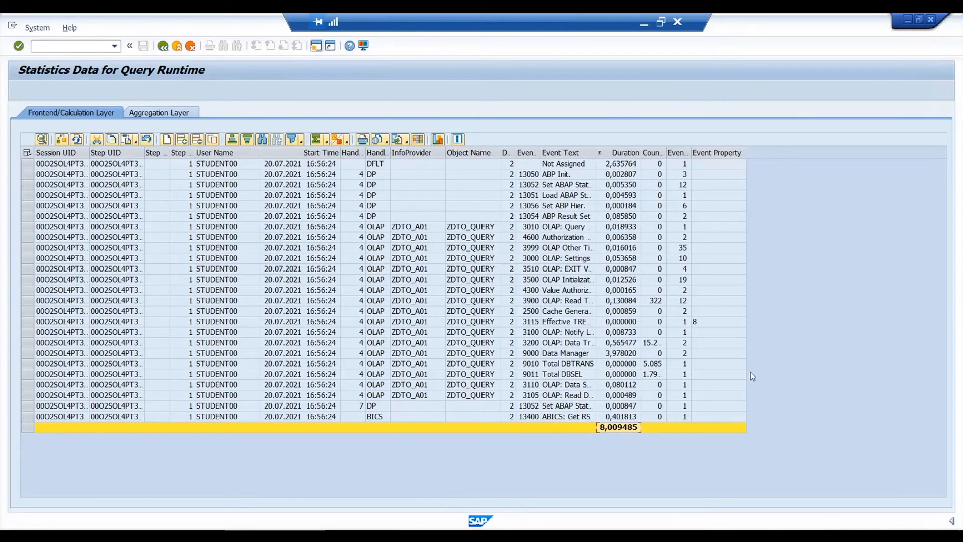
- Switch to Manage Data Tiering in the browser, refresh the DataStore object list and view the partitions of ZDTO_A01
{"action": "left_click", "coordinate": [401, 536]}
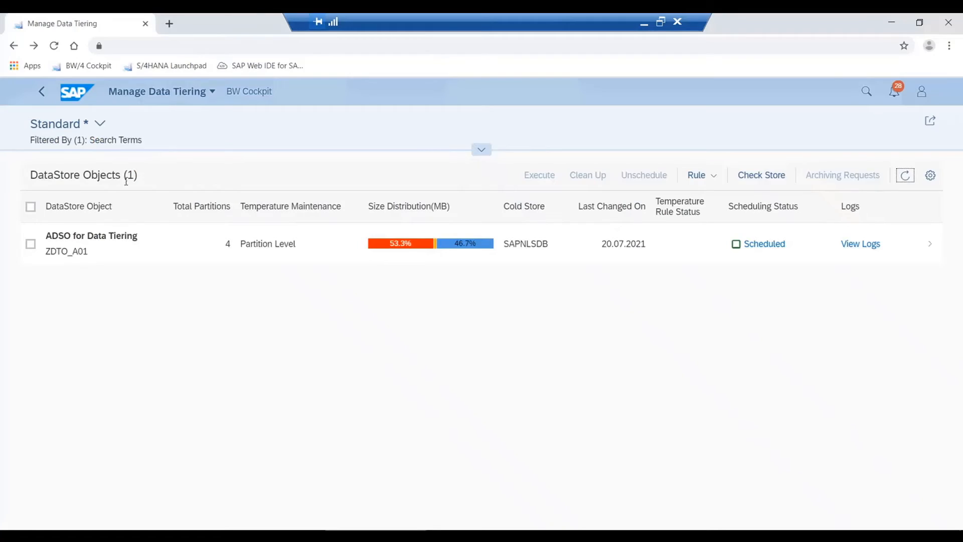
{"action": "left_click", "coordinate": [905, 175]}
{"action": "left_click", "coordinate": [271, 246]}
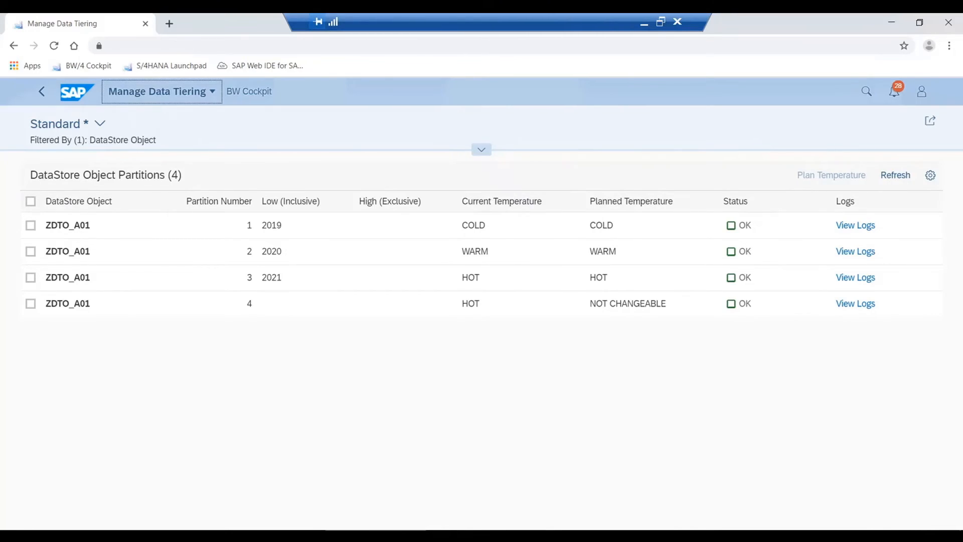
- Switch to HANA Studio, refresh the runtime information of table /BIC/AZDTO_A012 and examine the 2020 partition's total size
{"action": "left_click", "coordinate": [511, 535]}
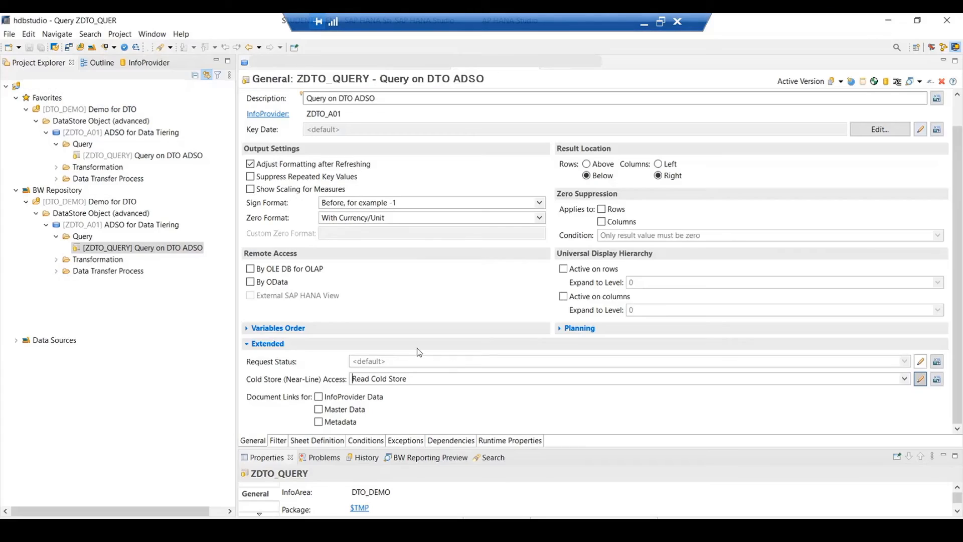
{"action": "left_click", "coordinate": [408, 67]}
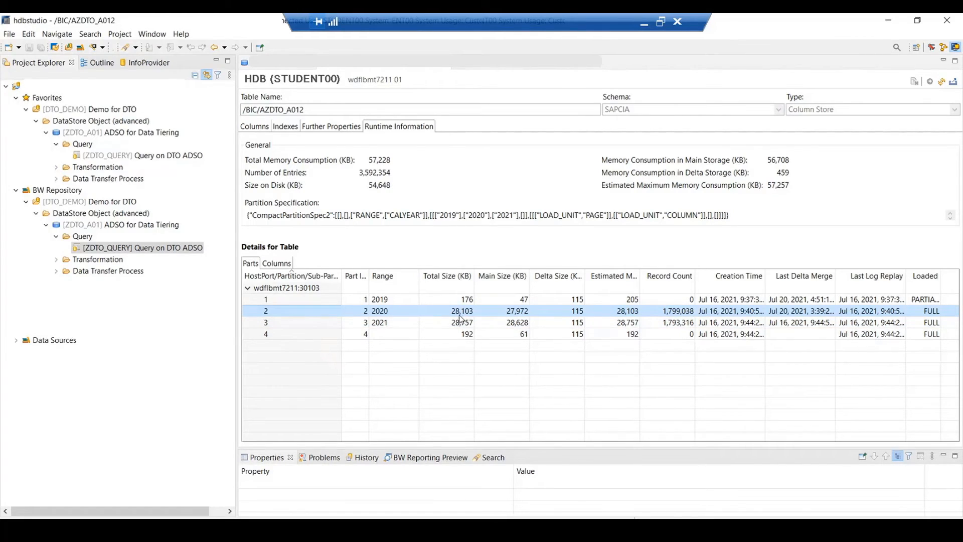
{"action": "left_click", "coordinate": [940, 83]}
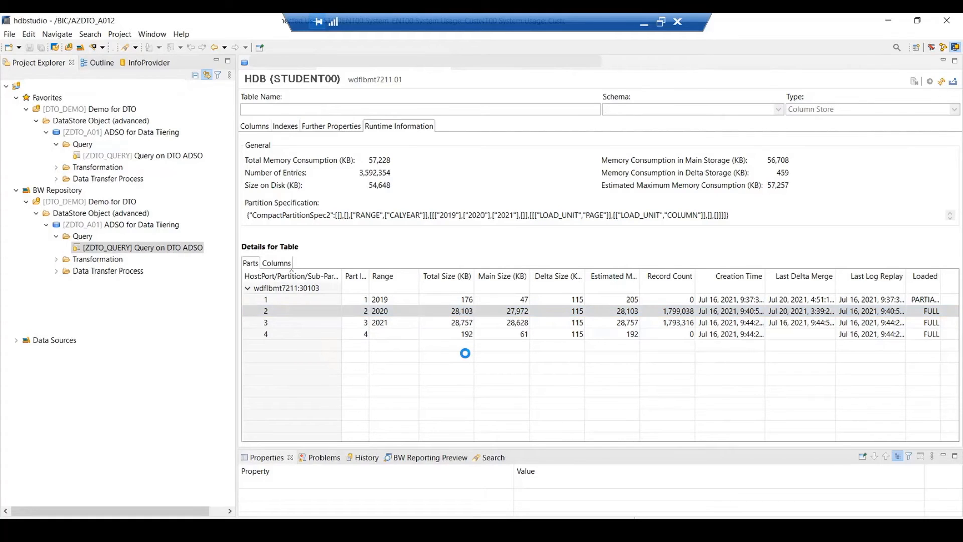
{"action": "left_click", "coordinate": [247, 289]}
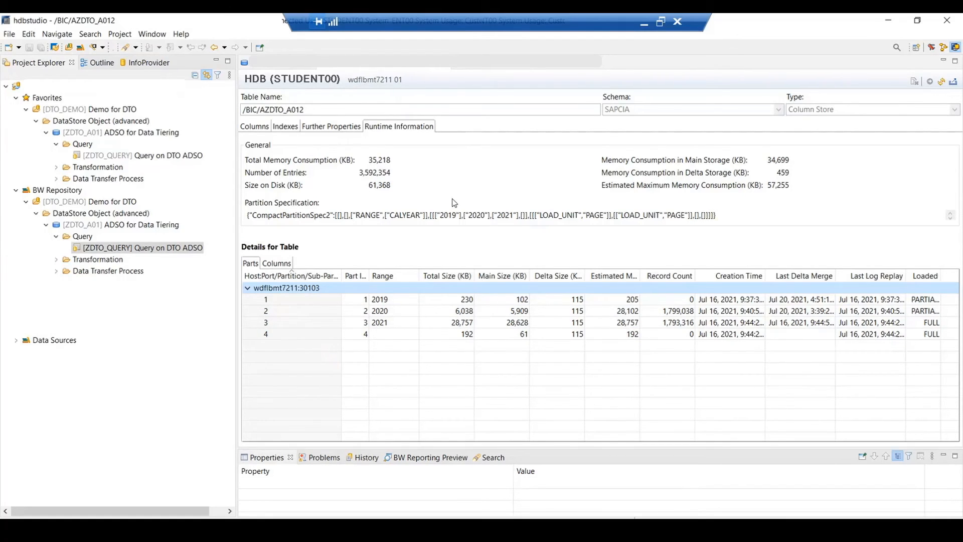
{"action": "left_click", "coordinate": [461, 314]}
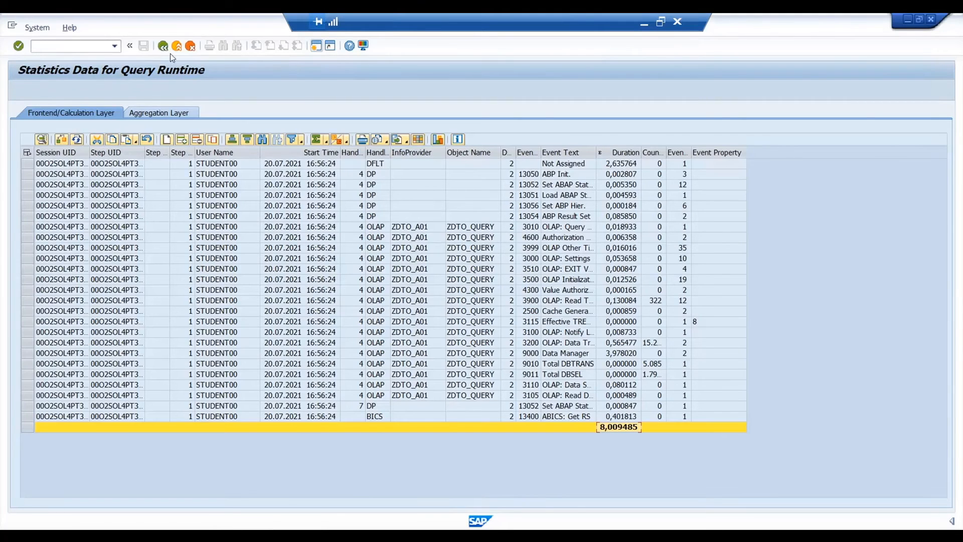
- Back in the SAP GUI Query Monitor, start debugging ZDTO_QUERY with Display Statistics Data and Do Not Use Cache enabled
{"action": "left_click", "coordinate": [164, 47]}
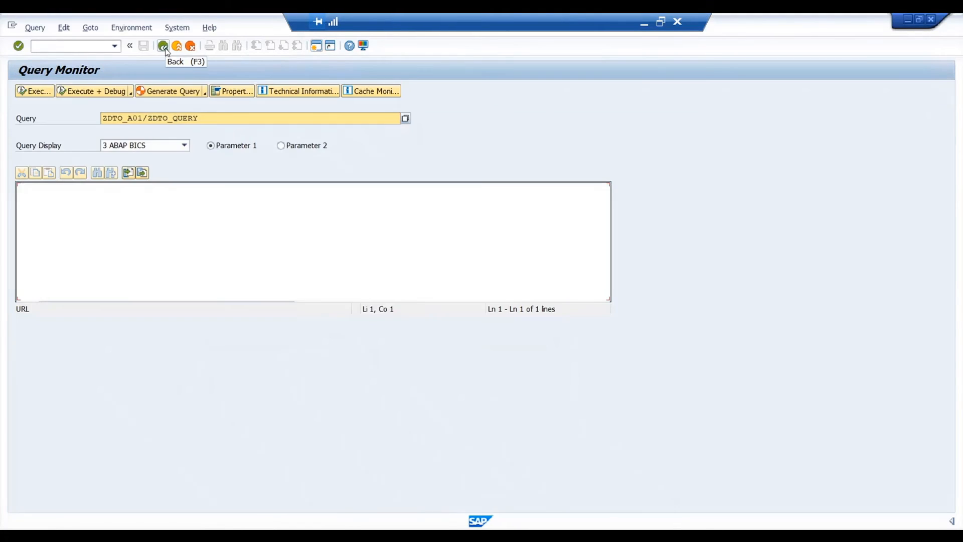
{"action": "left_click", "coordinate": [118, 91]}
{"action": "left_click", "coordinate": [86, 319]}
{"action": "left_click", "coordinate": [84, 329]}
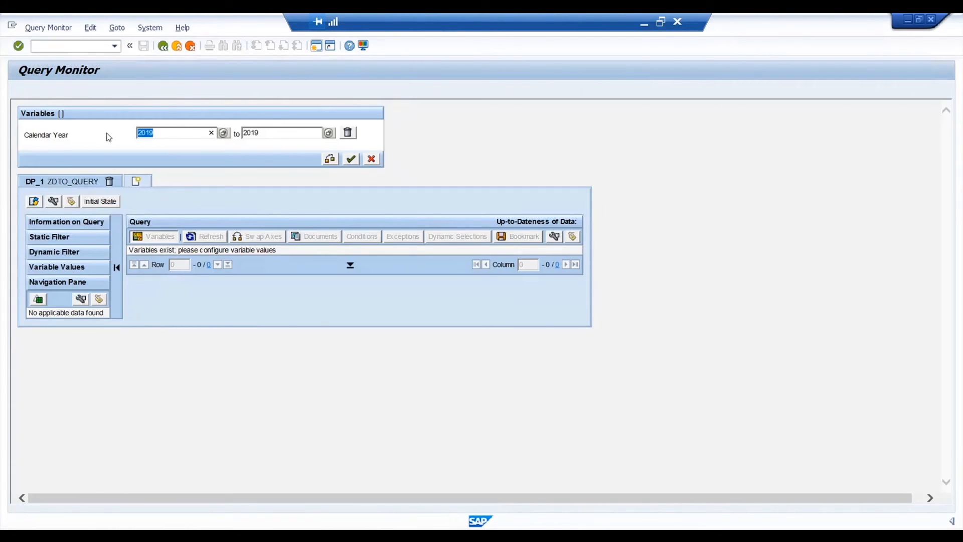
- Restrict the Calendar Year variable to 2020 with an empty end value and display the query result
{"action": "type", "text": "2020"}
{"action": "key", "text": "Tab"}
{"action": "key", "text": "BackSpace"}
{"action": "left_click", "coordinate": [352, 161]}
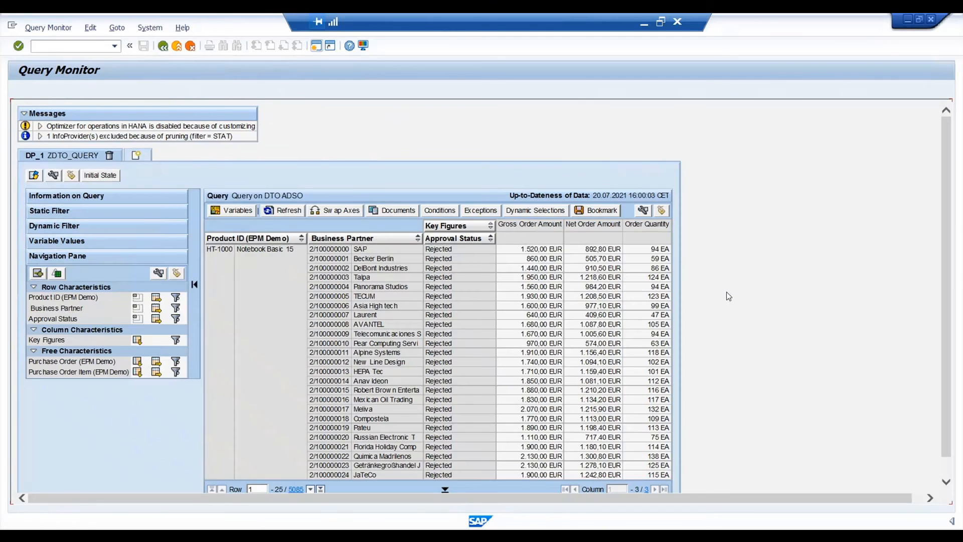
- Leave the first 2020 result and total the Duration column of its runtime statistics
{"action": "left_click", "coordinate": [162, 46]}
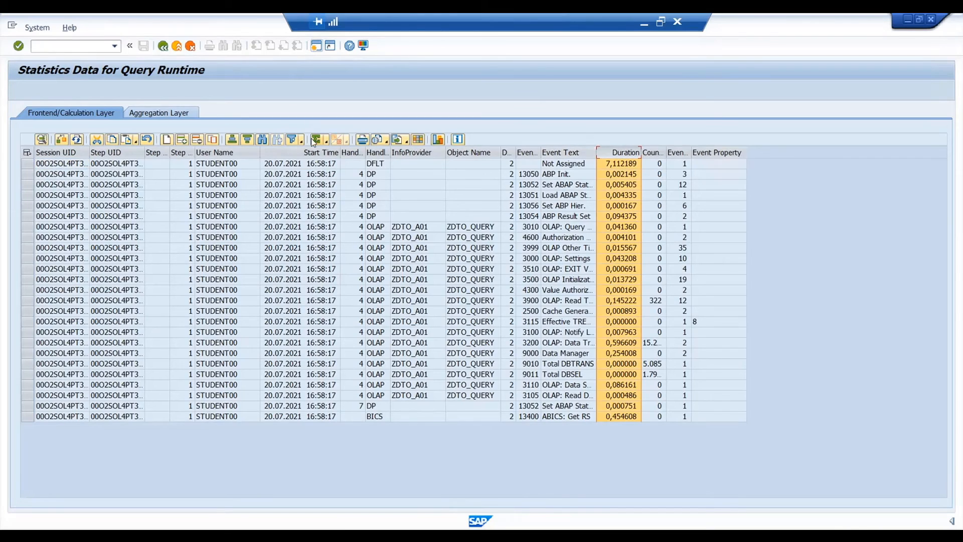
{"action": "left_click", "coordinate": [316, 139]}
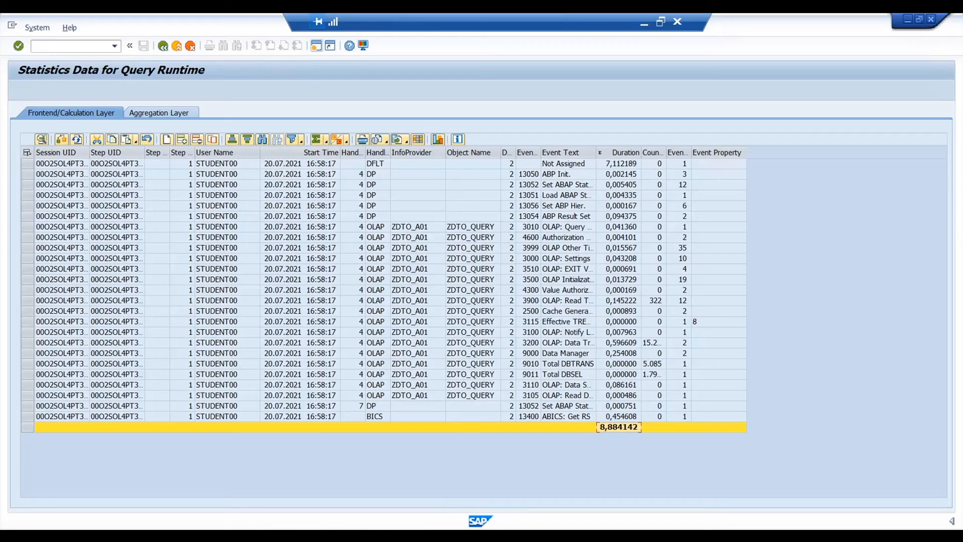
- Switch to HANA Studio and refresh the runtime information of /BIC/AZDTO_A012 to check the 2020 partition's size after the query run
{"action": "mouse_move", "coordinate": [509, 534]}
{"action": "left_click", "coordinate": [507, 494]}
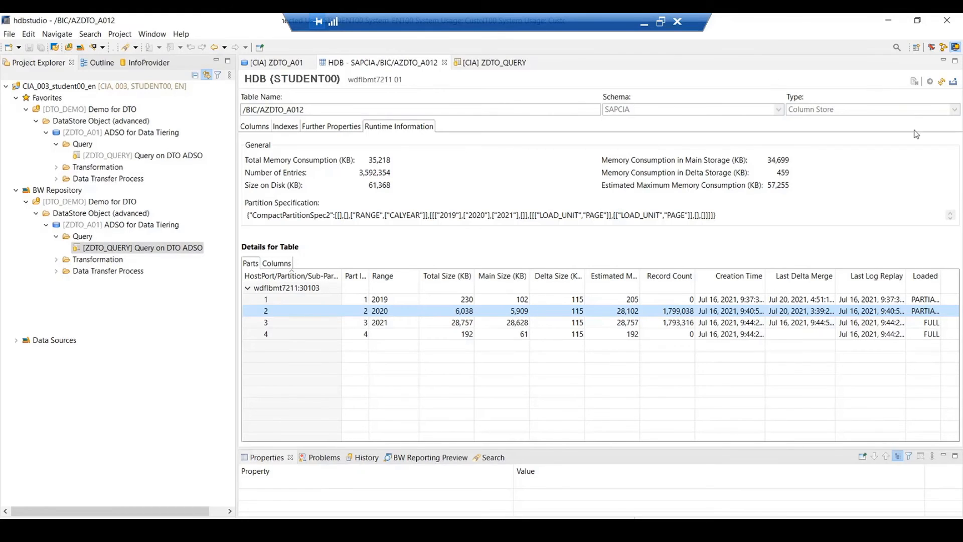
{"action": "left_click", "coordinate": [939, 84]}
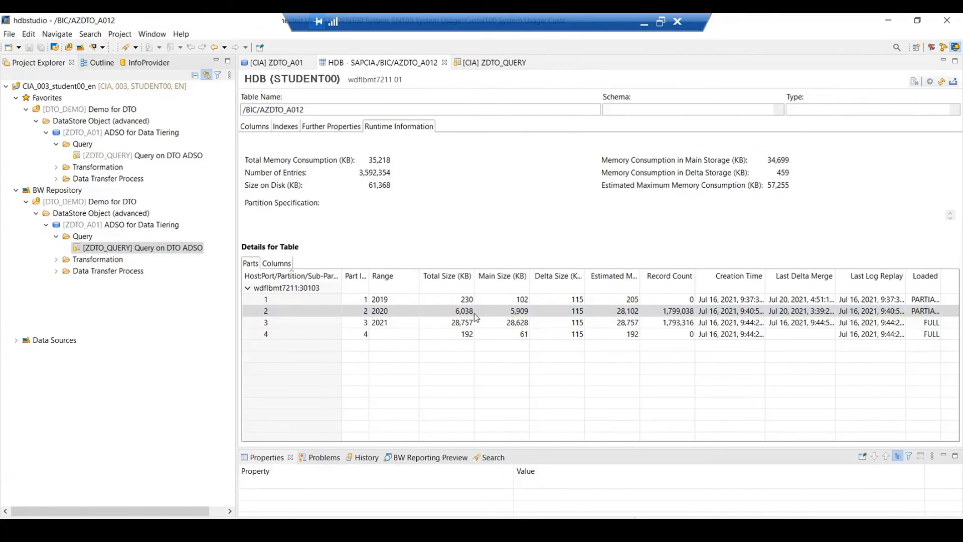
{"action": "left_click", "coordinate": [248, 288]}
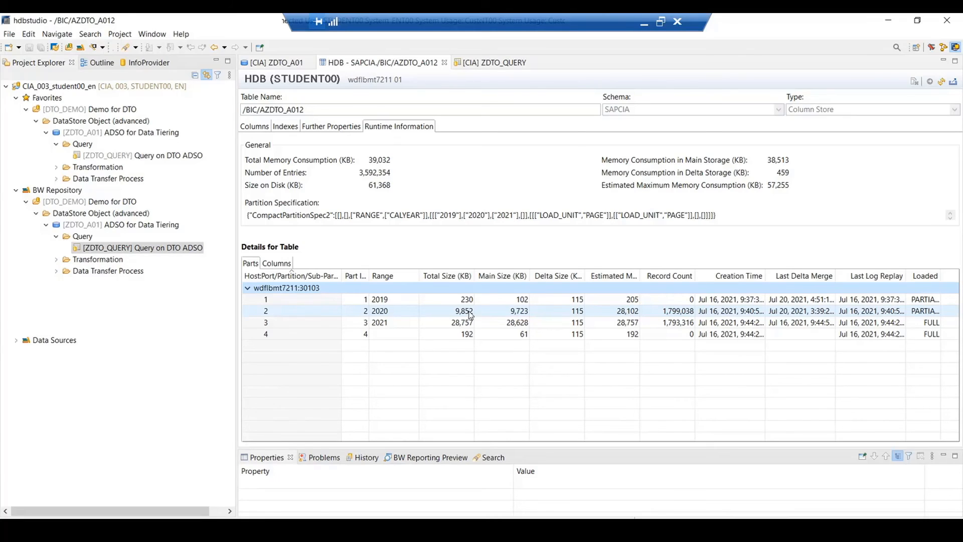
- Return to the SAP GUI Query Monitor and repeat the 2020 debug run of ZDTO_QUERY with Display Statistics Data and Do Not Use Cache enabled
{"action": "key", "text": "alt+Tab"}
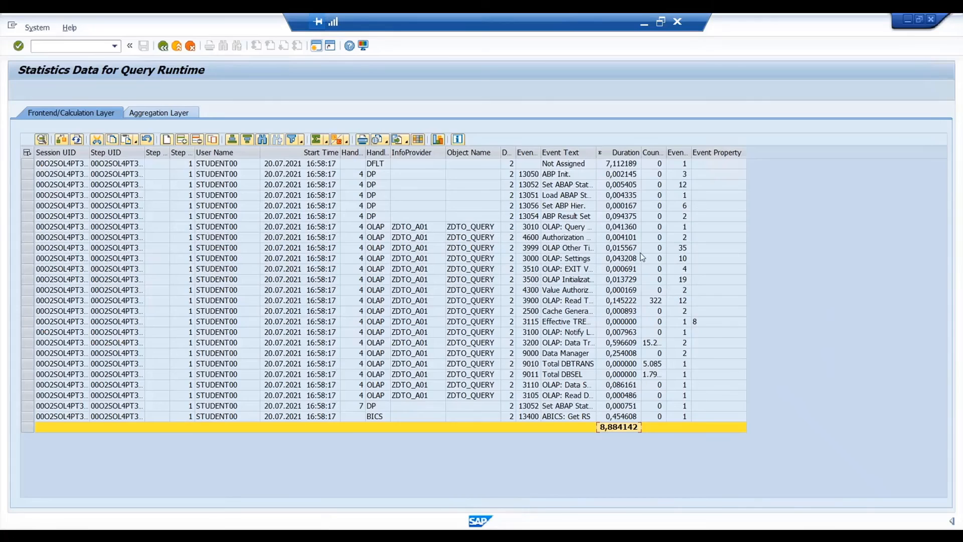
{"action": "left_click", "coordinate": [163, 46]}
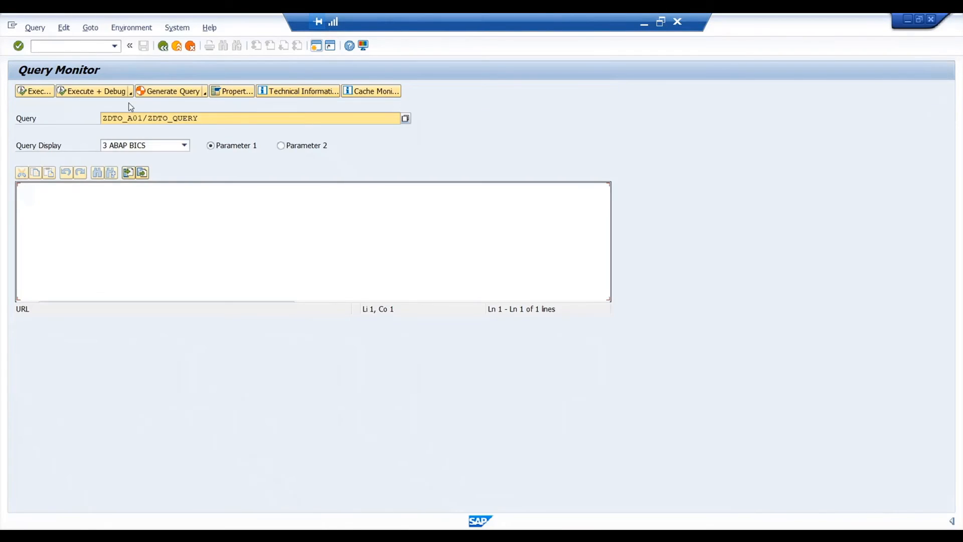
{"action": "left_click", "coordinate": [84, 92]}
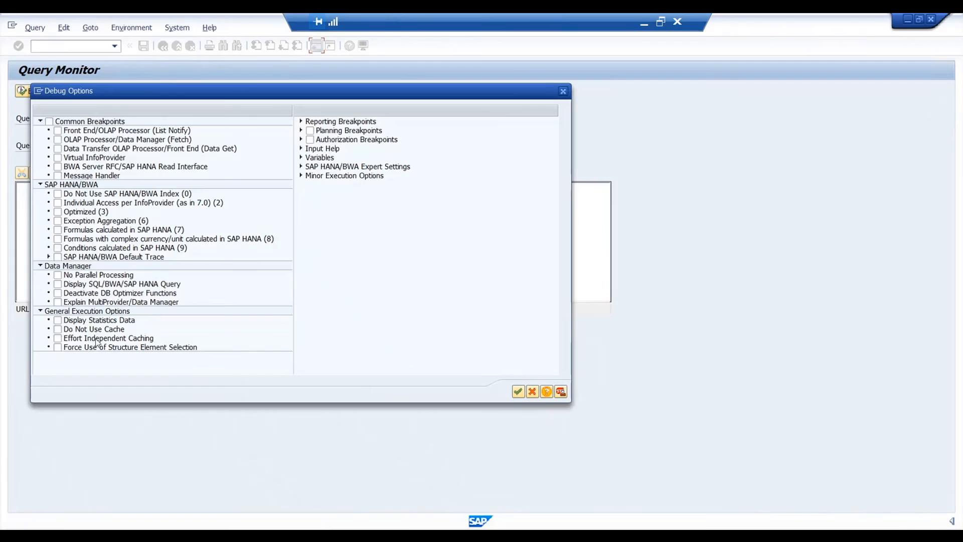
{"action": "left_click", "coordinate": [58, 320]}
{"action": "left_click", "coordinate": [58, 329]}
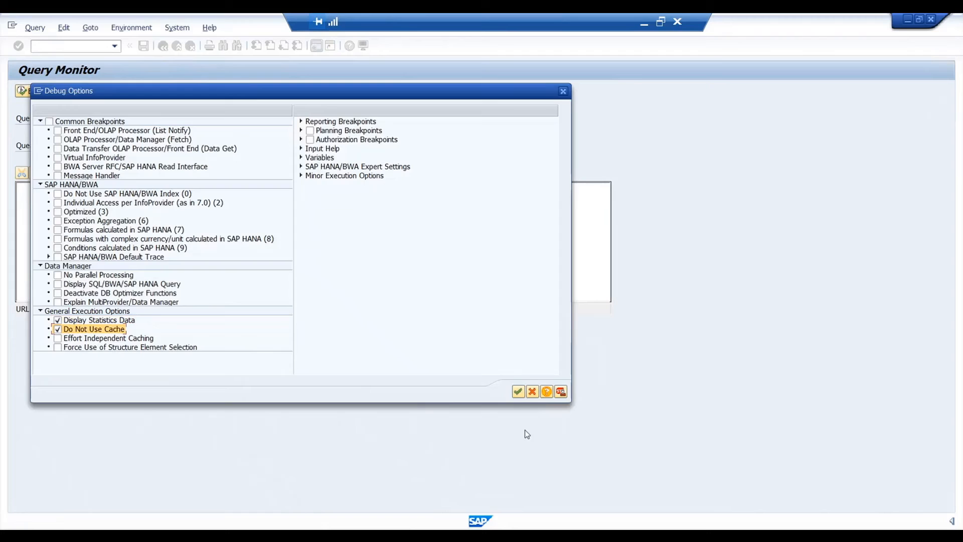
{"action": "left_click", "coordinate": [520, 392]}
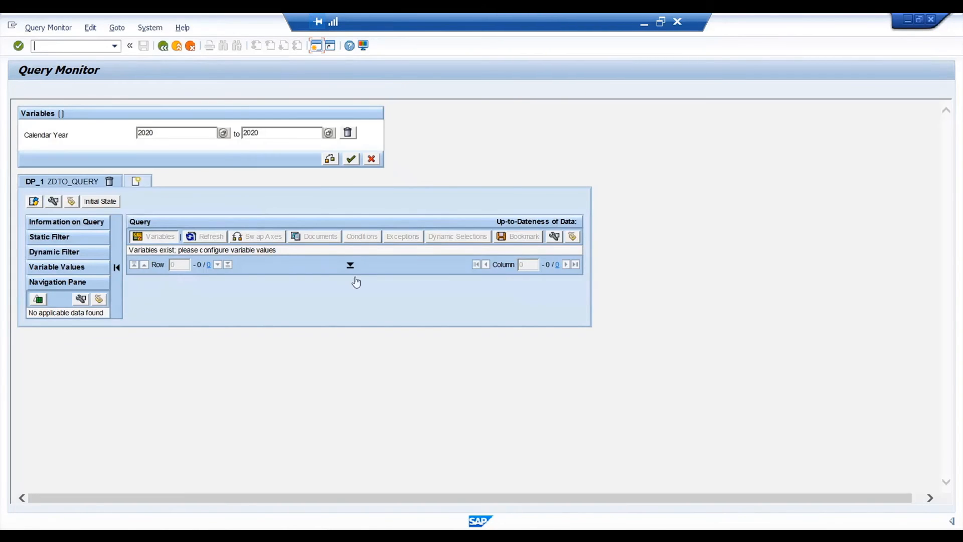
{"action": "left_click", "coordinate": [350, 159]}
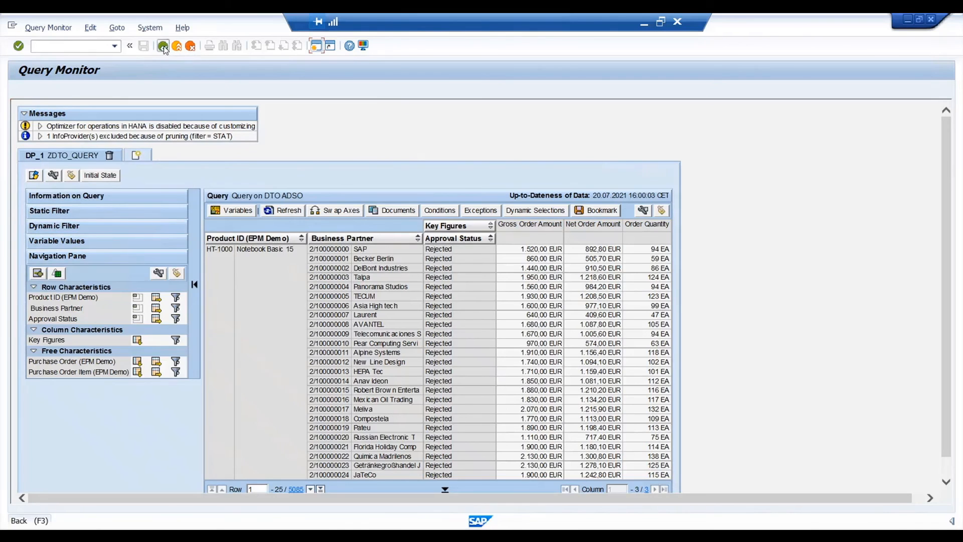
- Leave the repeated 2020 result and total the Duration column of its runtime statistics
{"action": "left_click", "coordinate": [164, 47]}
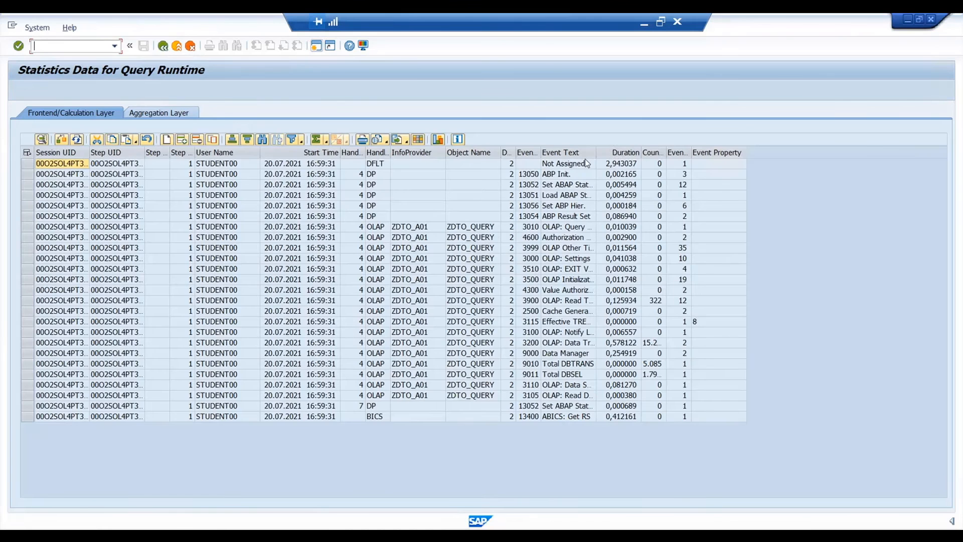
{"action": "left_click", "coordinate": [615, 152]}
{"action": "left_click", "coordinate": [316, 140]}
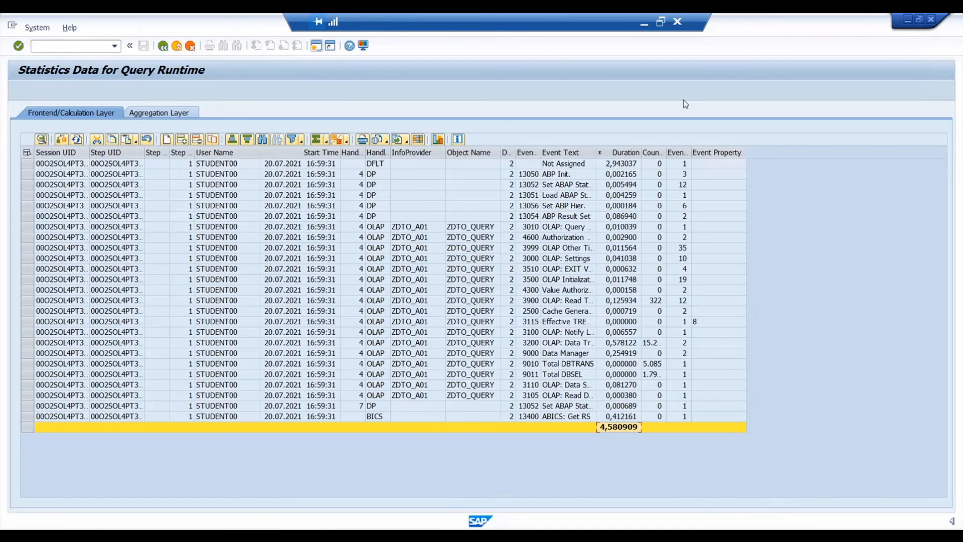
- Minimize the remote session and advance the slide show to the Summary and Results slide
{"action": "left_click", "coordinate": [645, 25]}
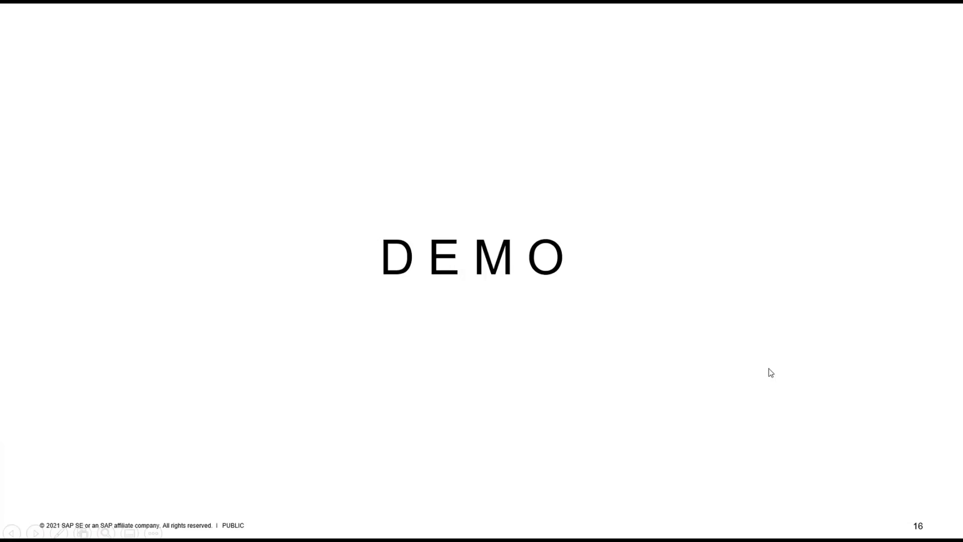
{"action": "left_click", "coordinate": [770, 372]}
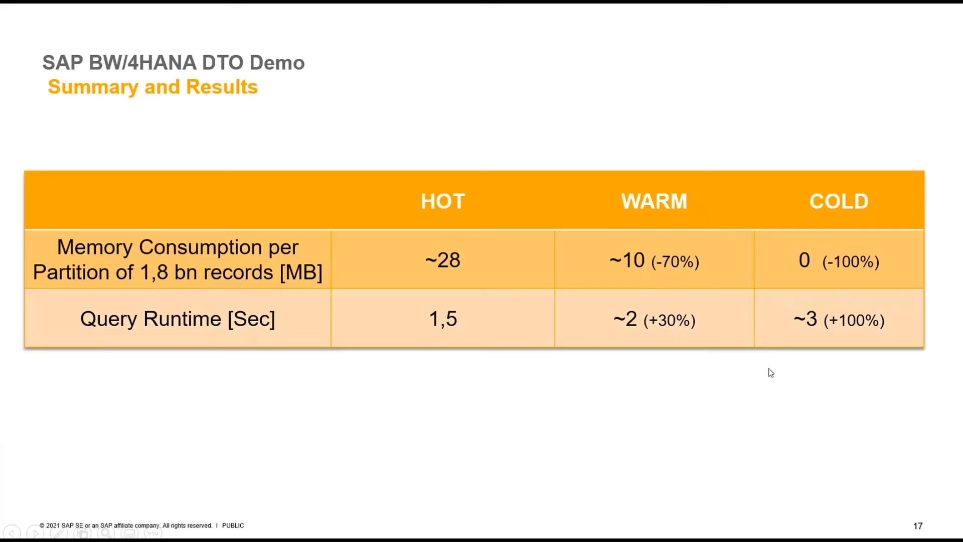